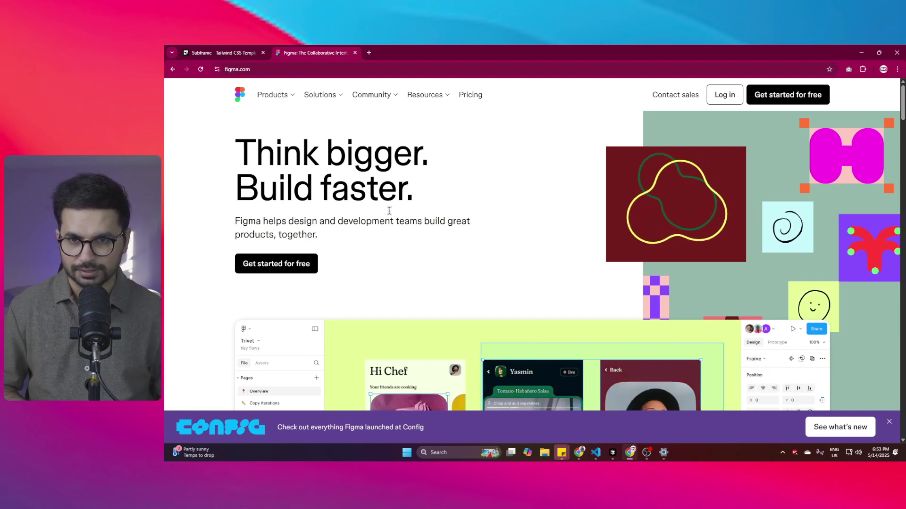
Look through the Figma homepage, examining the hero section and the product interface preview
scroll(390, 186, down, 2)
scroll(392, 186, down, 3)
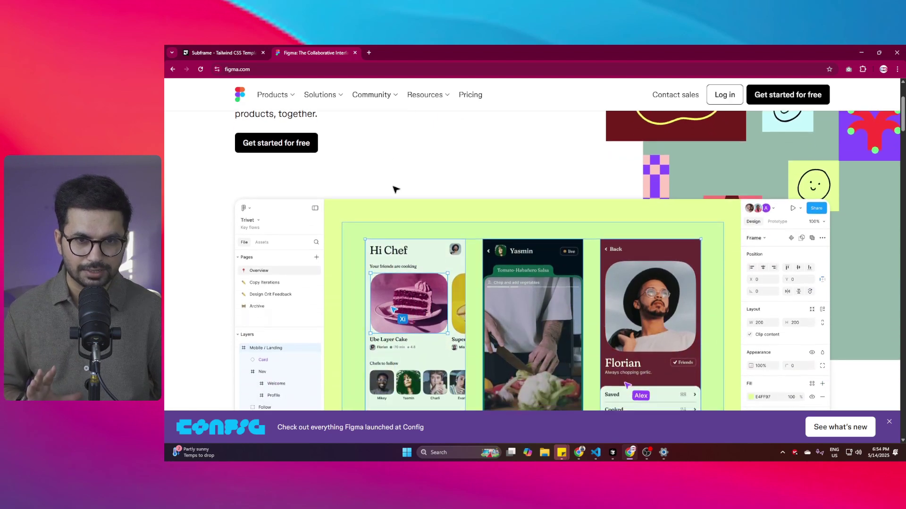
scroll(443, 196, down, 1)
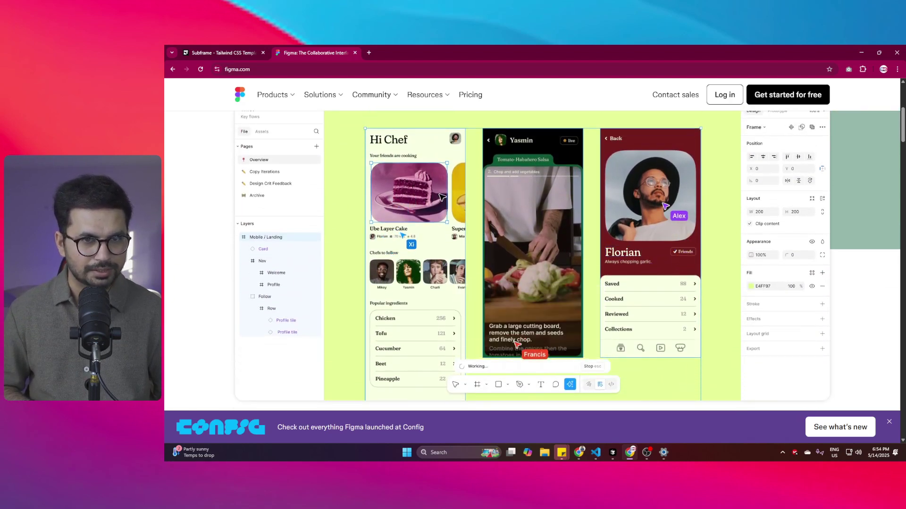
scroll(406, 255, up, 1)
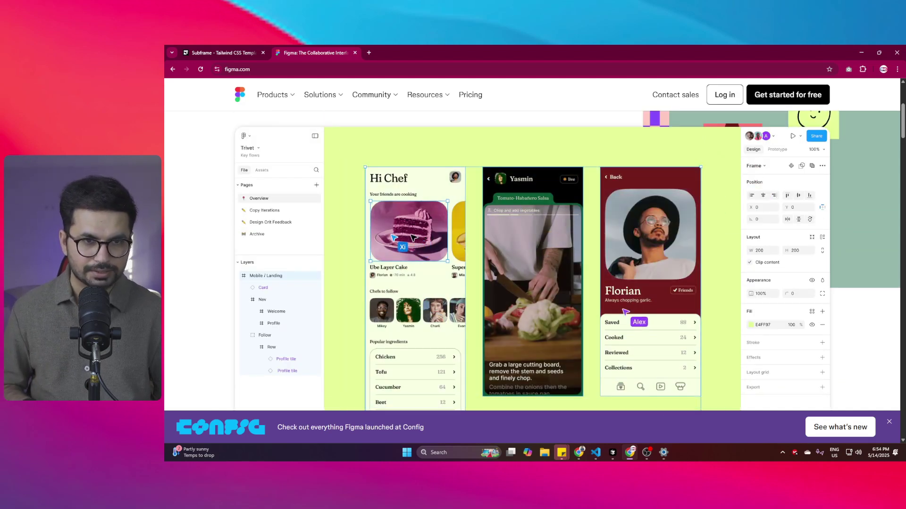
scroll(408, 240, down, 1)
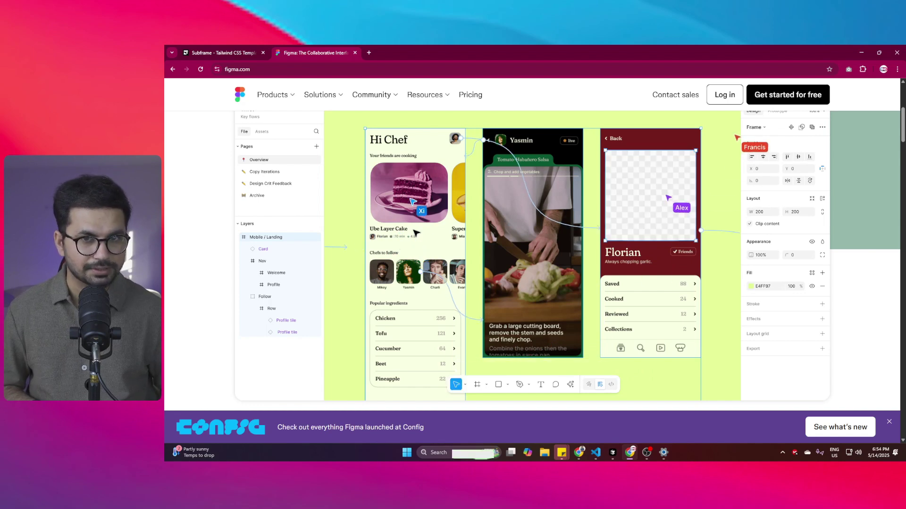
scroll(438, 278, up, 1)
scroll(437, 278, up, 3)
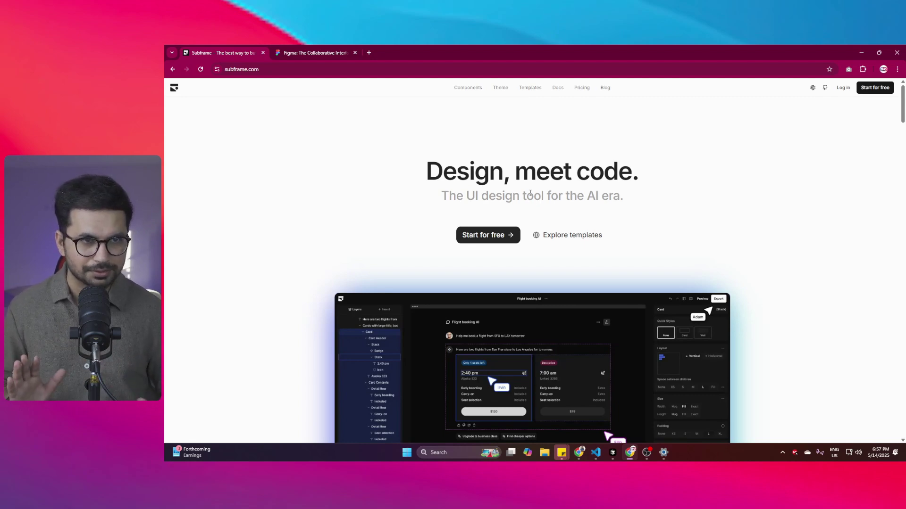
Switch to the Subframe website, view its homepage preview and browse the gallery of page templates
scroll(465, 259, down, 3)
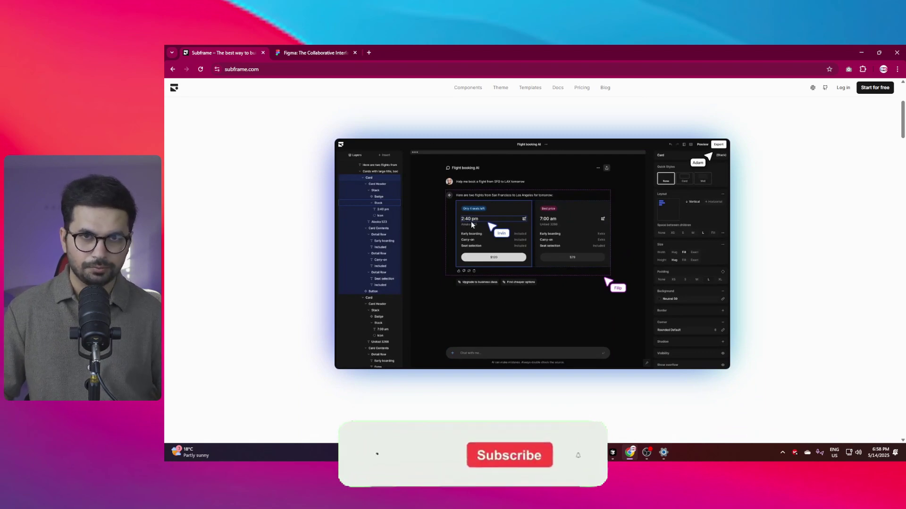
click(530, 88)
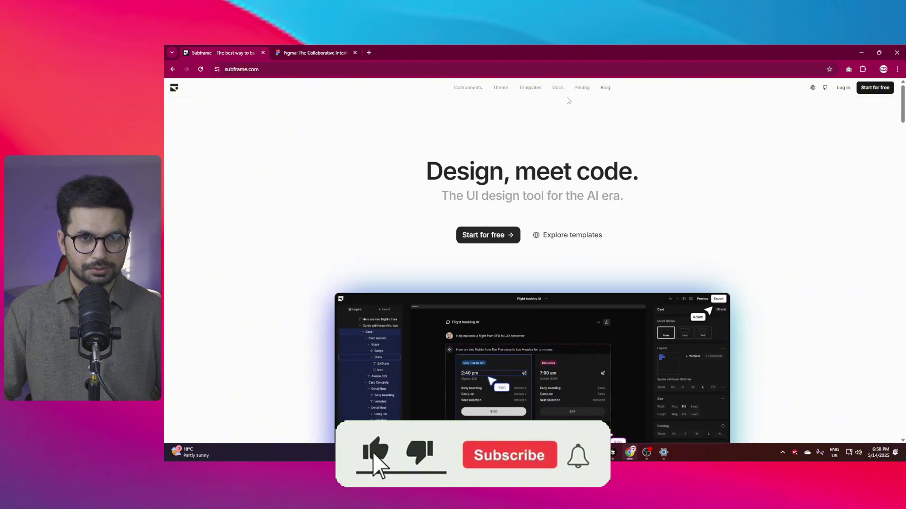
scroll(330, 226, down, 5)
scroll(472, 260, down, 5)
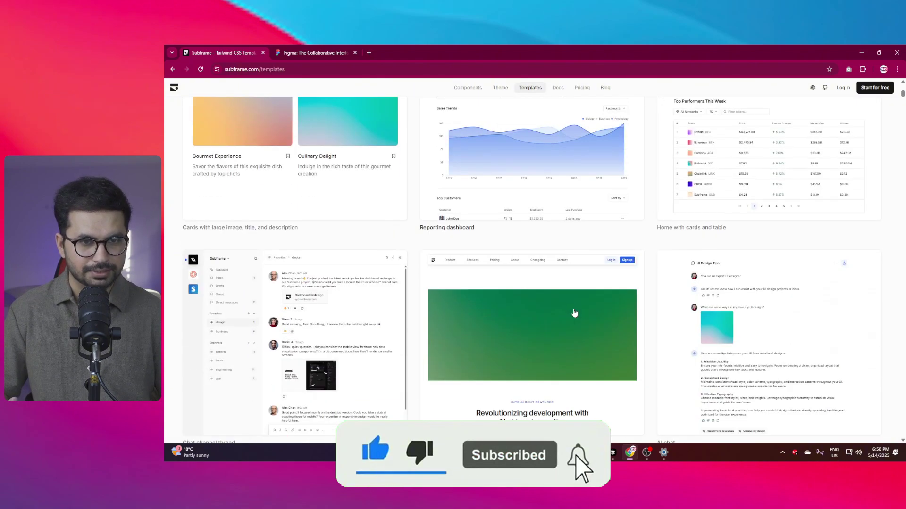
scroll(481, 263, up, 5)
scroll(481, 262, down, 10)
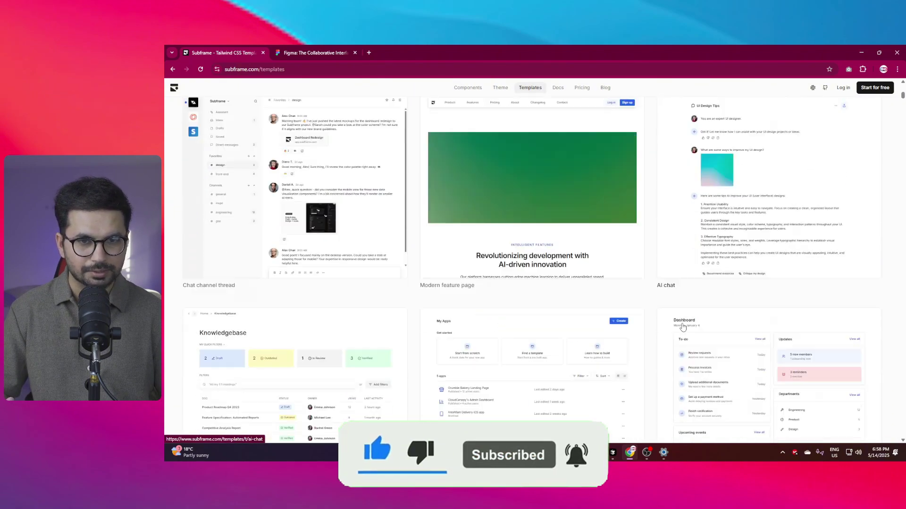
scroll(695, 311, down, 15)
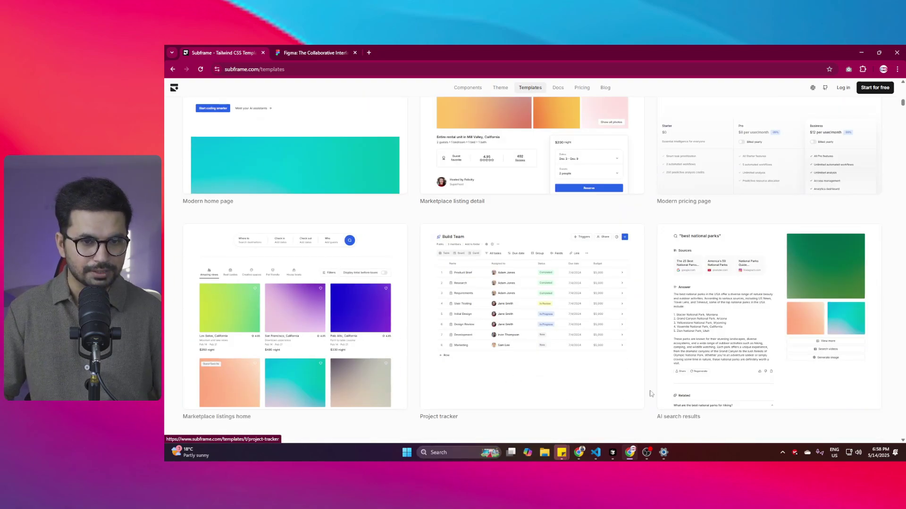
scroll(594, 419, up, 20)
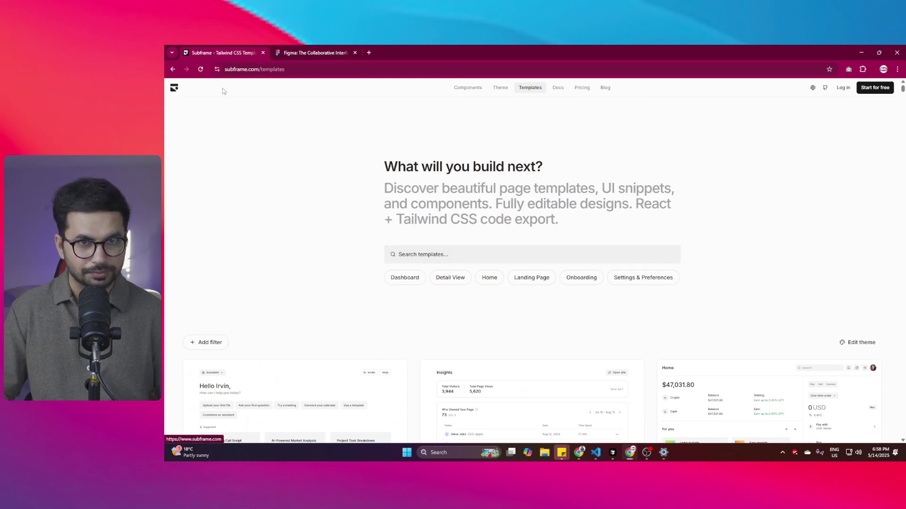
Open Subframe's pricing section and review what the Free plan includes, such as its project, page and team member limits
click(173, 90)
click(578, 90)
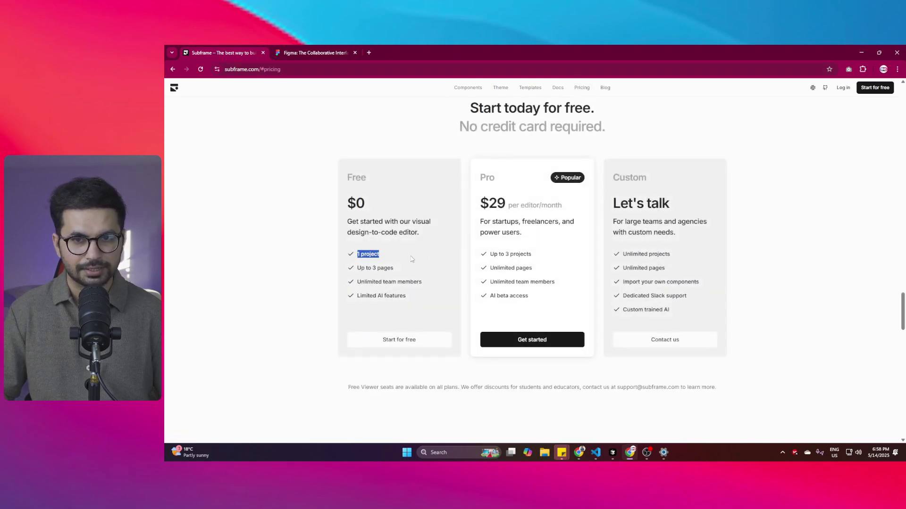
drag(361, 268, 408, 270)
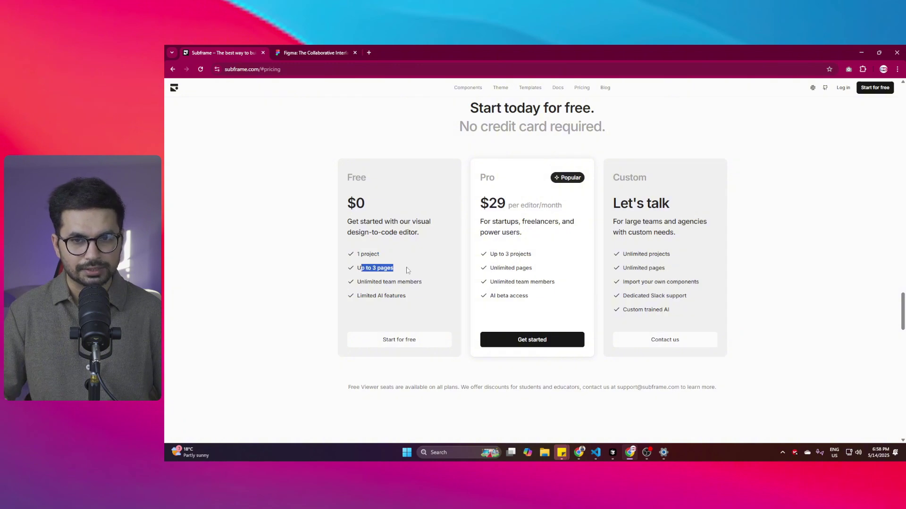
drag(357, 282, 397, 282)
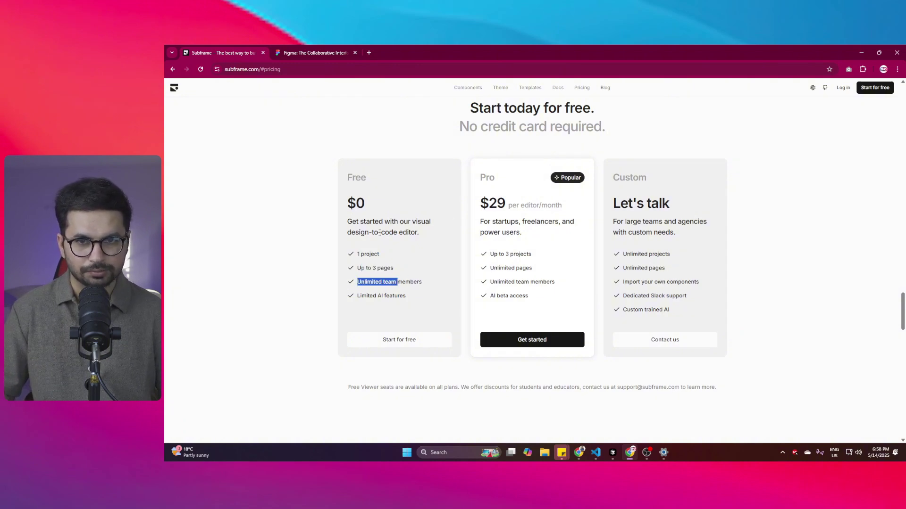
drag(359, 221, 436, 225)
click(363, 197)
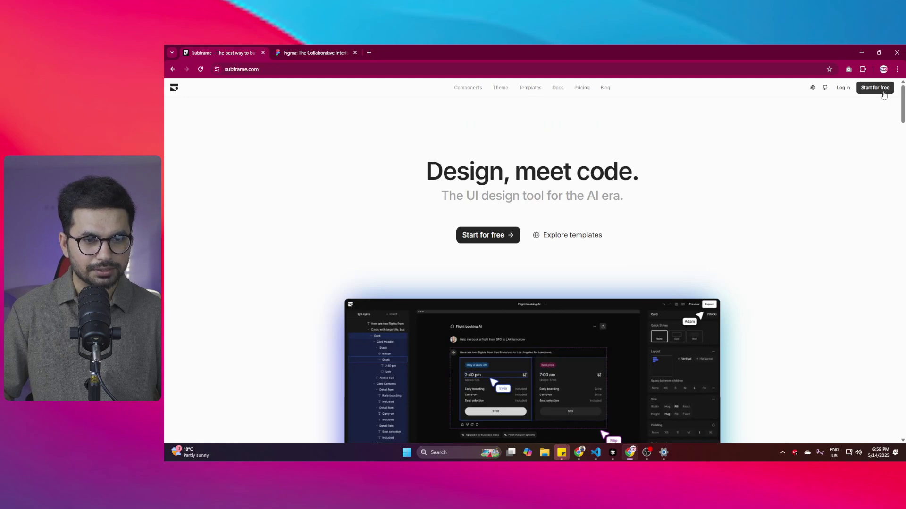
Start for free by signing up with a Google account and look over the theme setup page
click(883, 92)
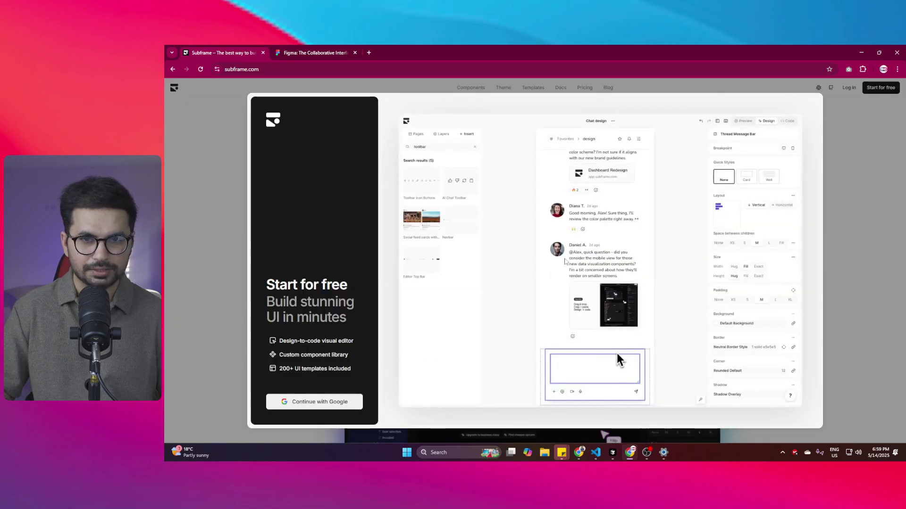
click(325, 401)
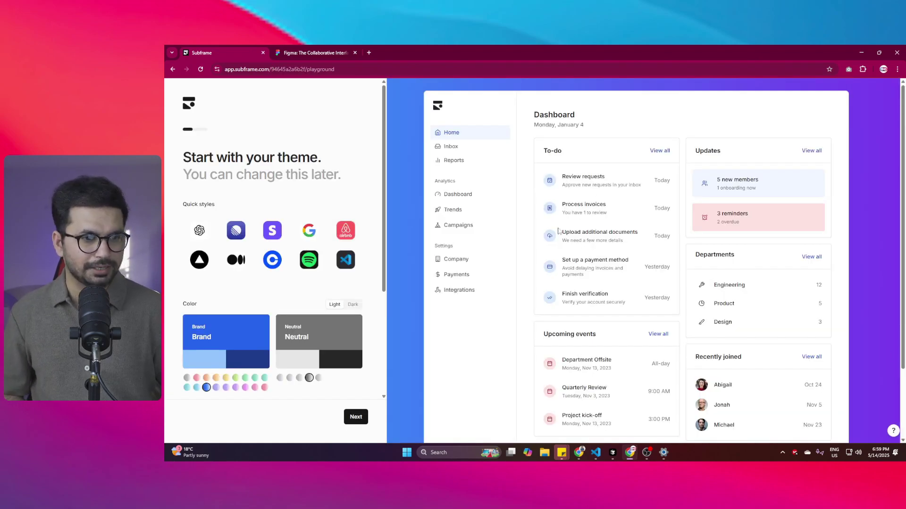
scroll(454, 331, down, 1)
scroll(443, 311, up, 1)
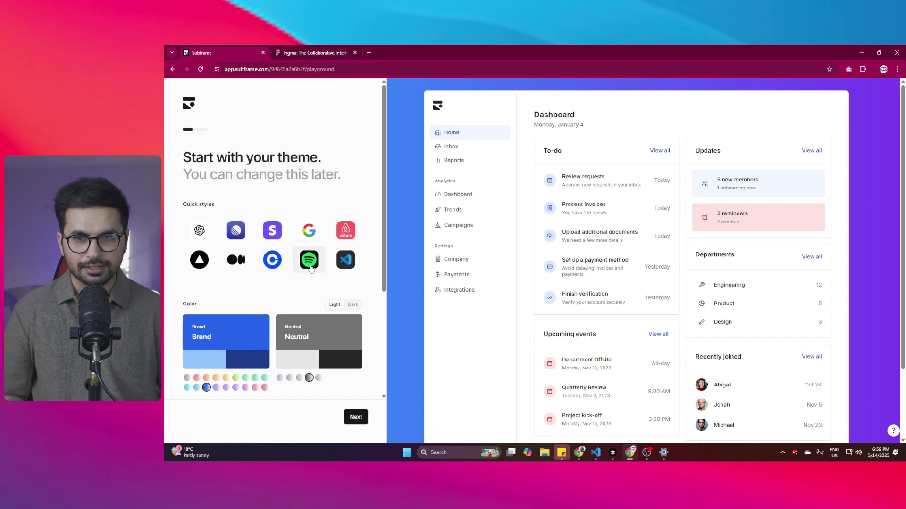
Try the OpenAI, Airbnb, Google, Stripe, Vercel and Spotify quick styles on the dashboard preview
click(200, 228)
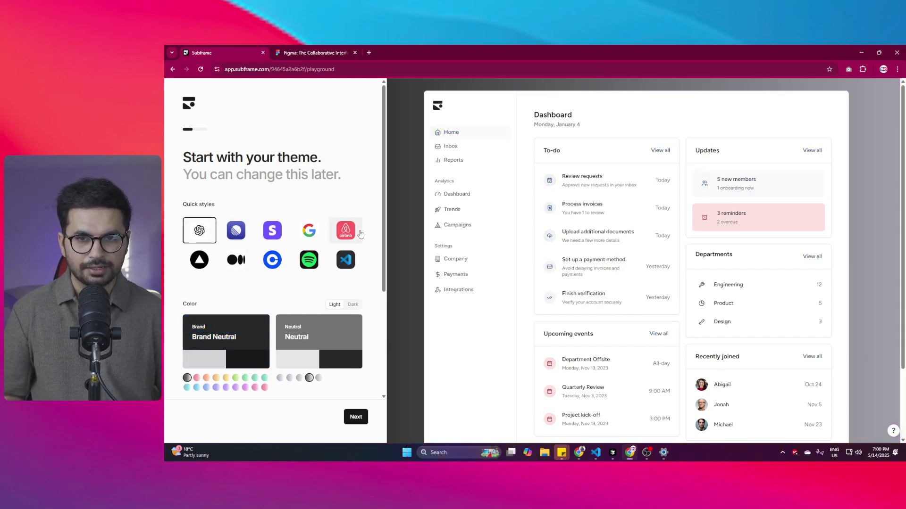
click(343, 242)
click(309, 232)
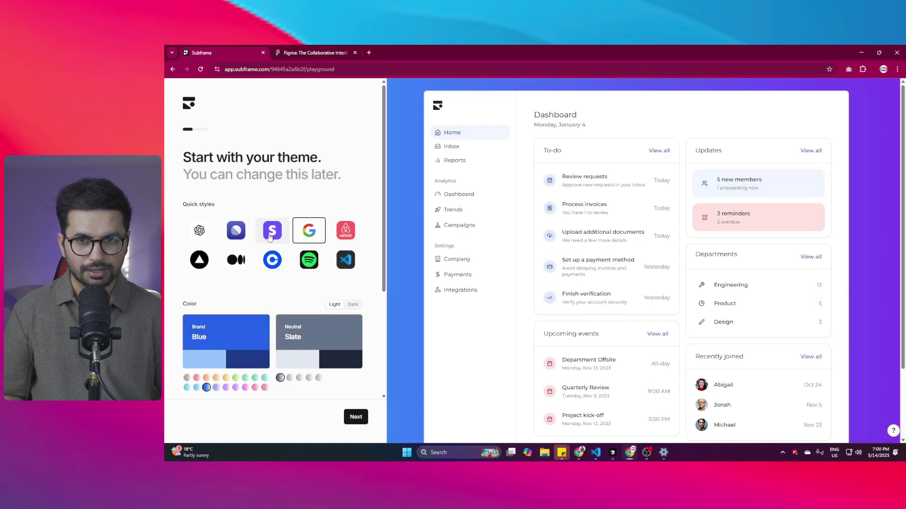
click(270, 237)
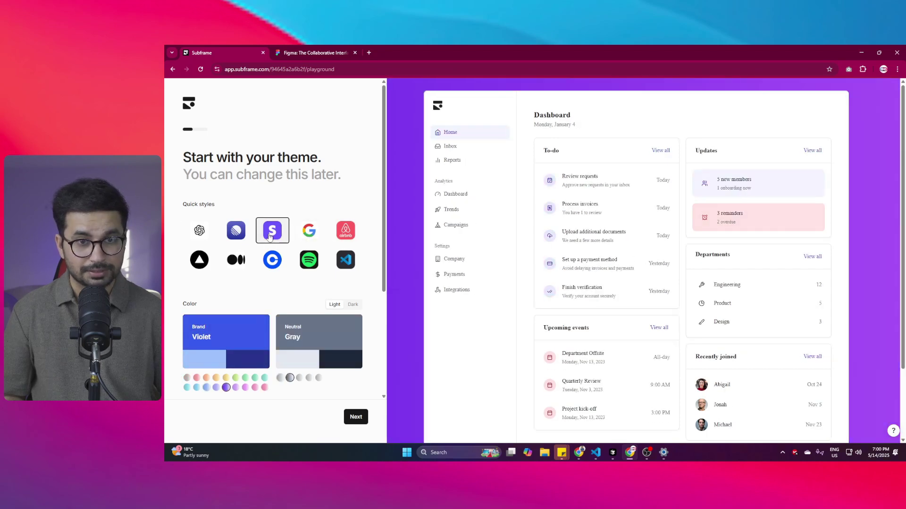
click(193, 265)
click(309, 260)
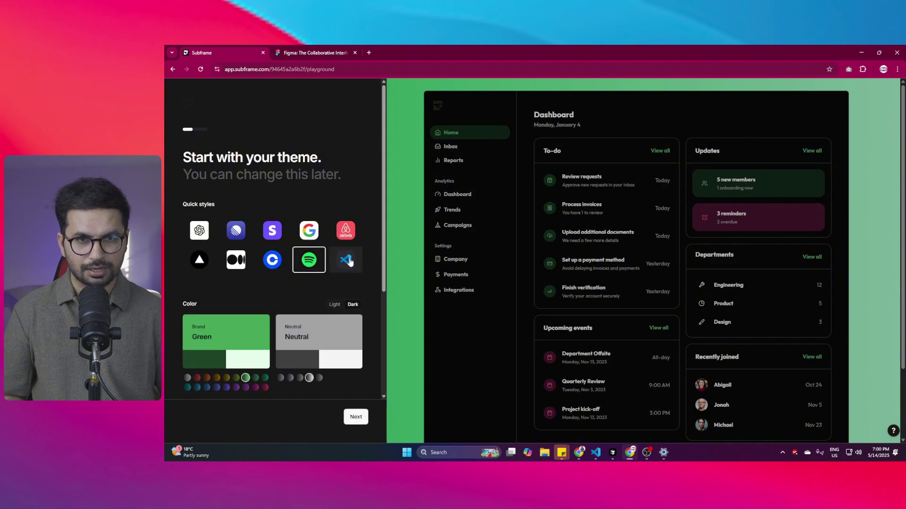
Try the VS Code, Spotify, Coinbase, Medium and Linear quick styles, then the Blue brand color
click(349, 263)
click(309, 260)
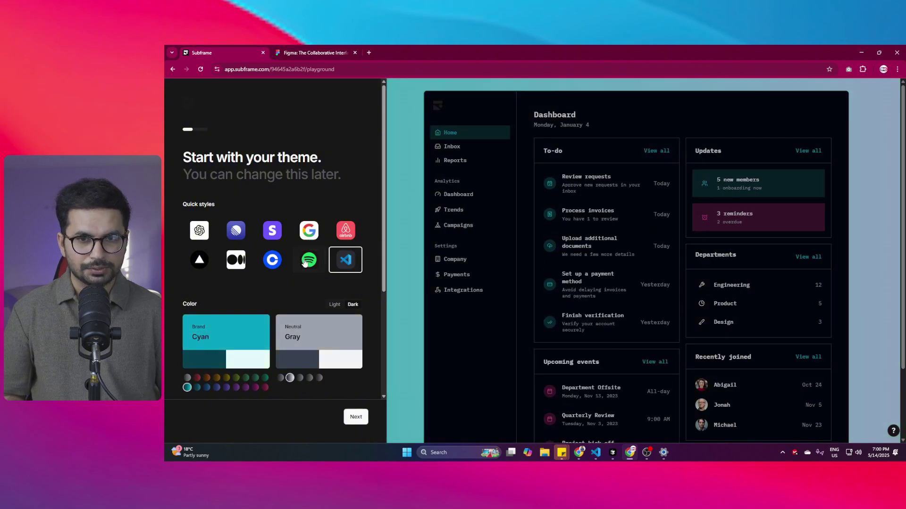
click(269, 259)
click(236, 260)
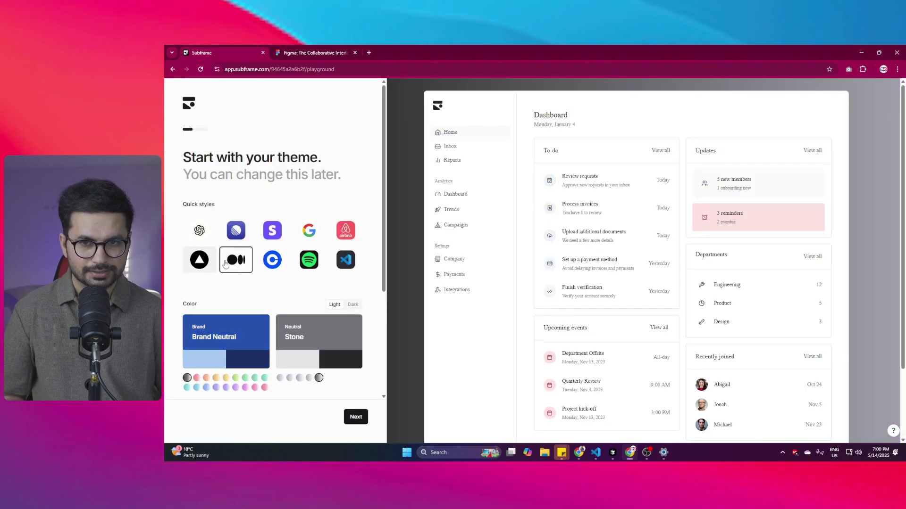
click(273, 260)
click(227, 230)
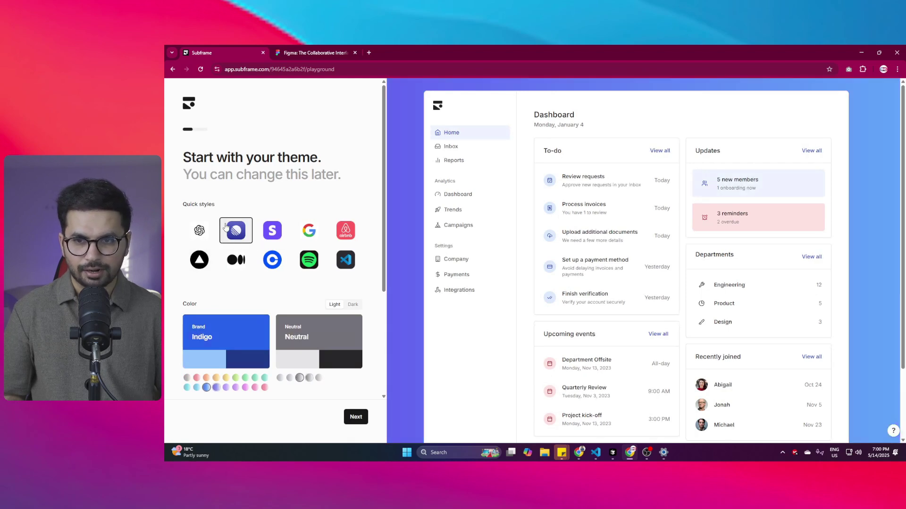
click(206, 388)
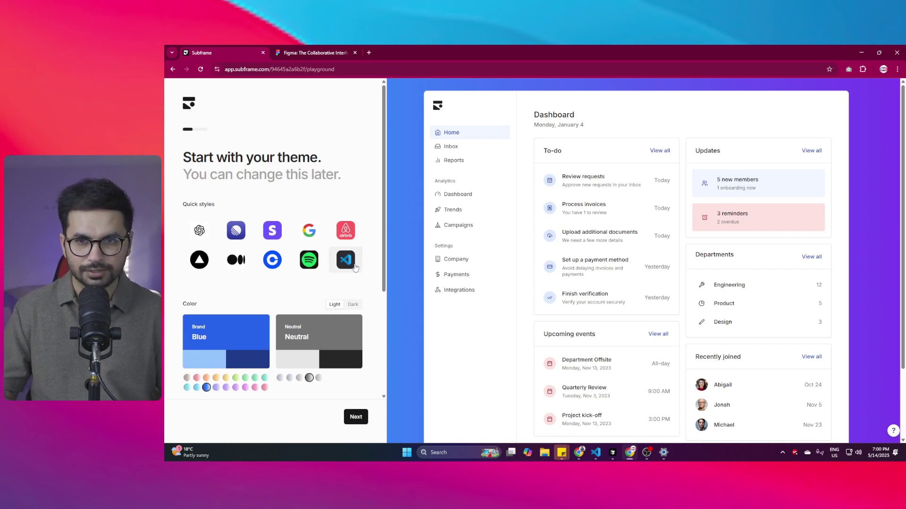
Try the Airbnb quick style in dark mode, followed by the VS Code quick style
click(345, 231)
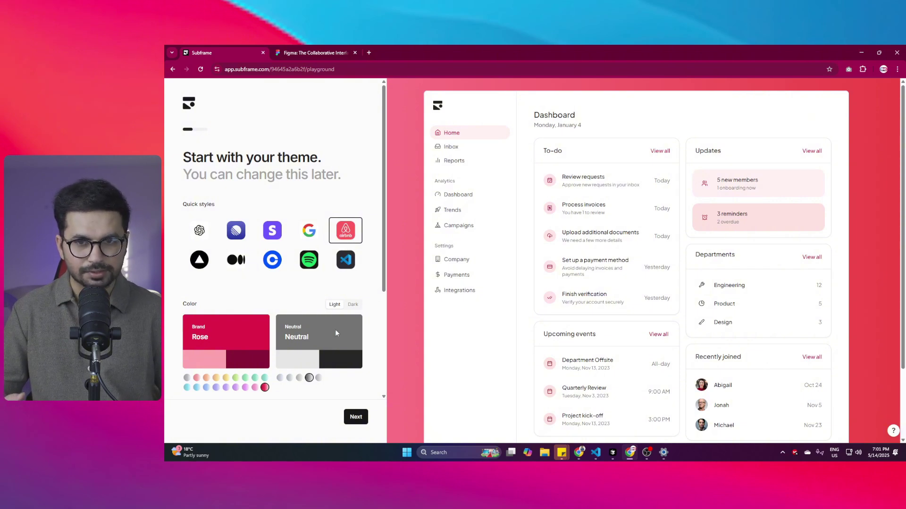
click(353, 304)
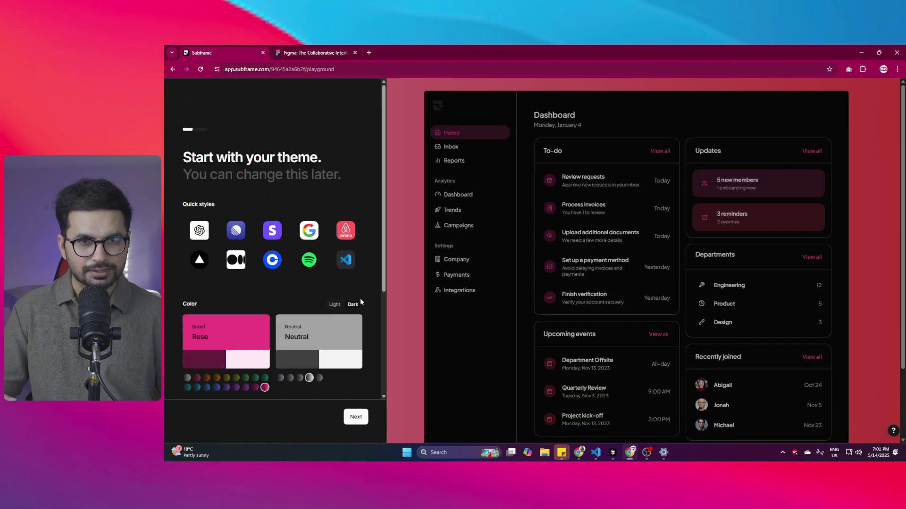
click(341, 261)
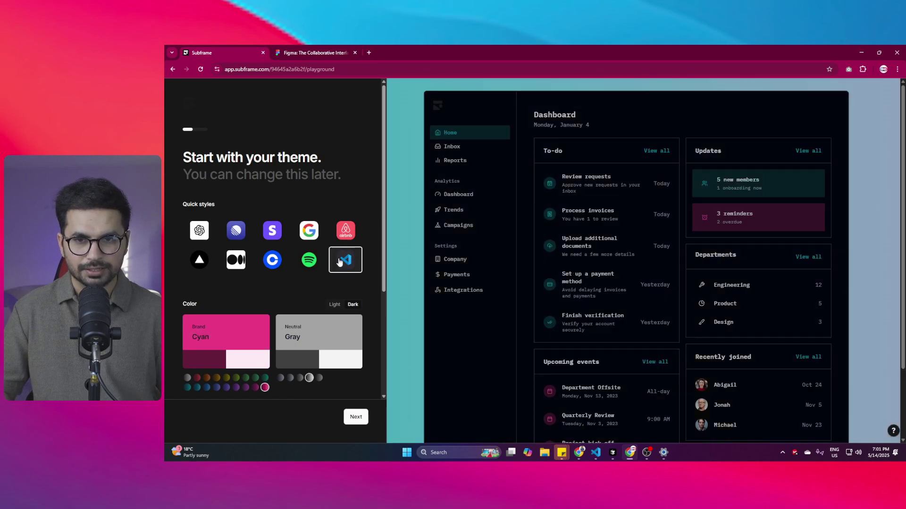
Apply the Spotify quick style, compare its light and dark modes, and leave the theme on Light
click(307, 259)
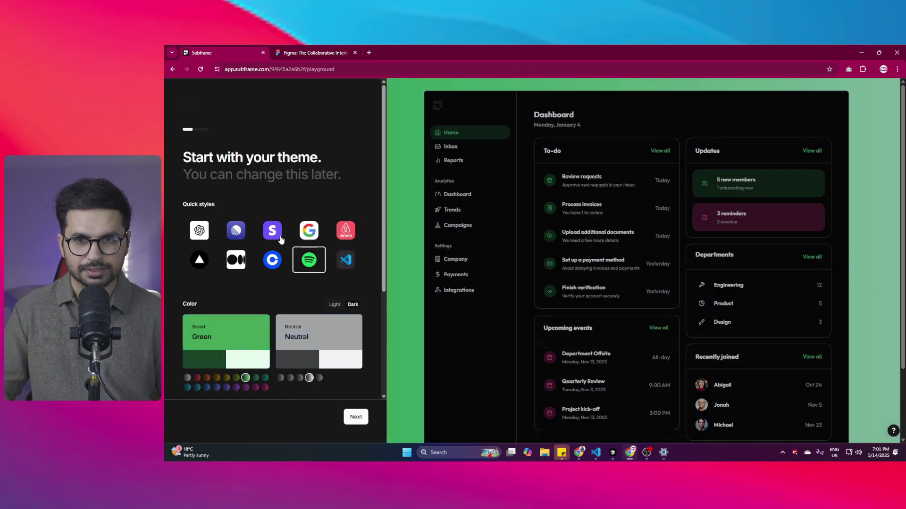
click(335, 306)
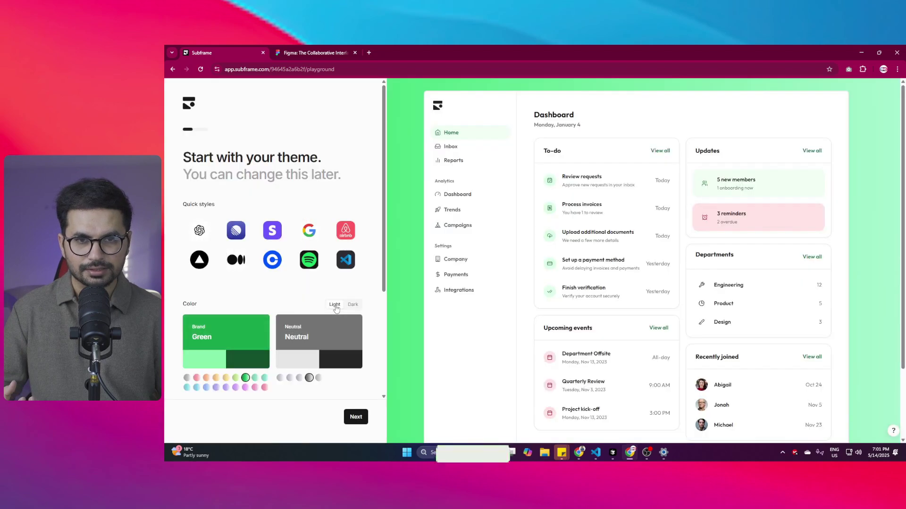
click(353, 305)
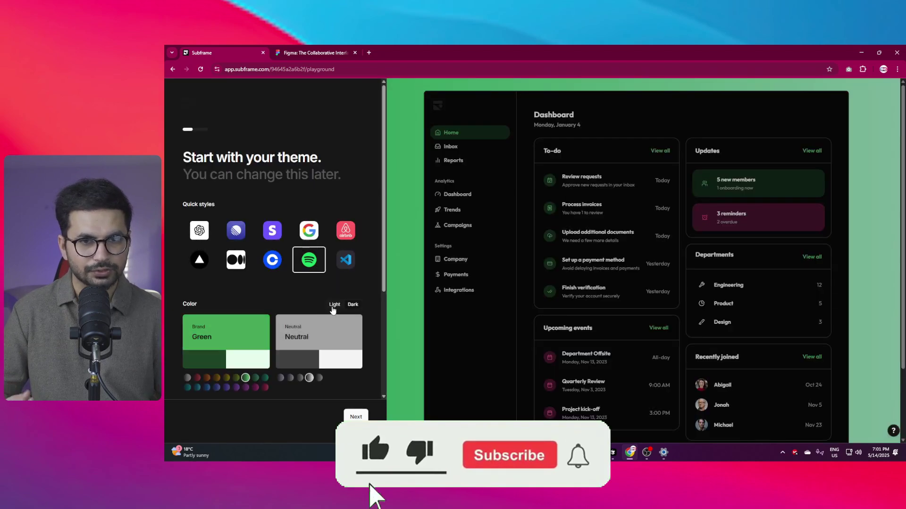
click(335, 305)
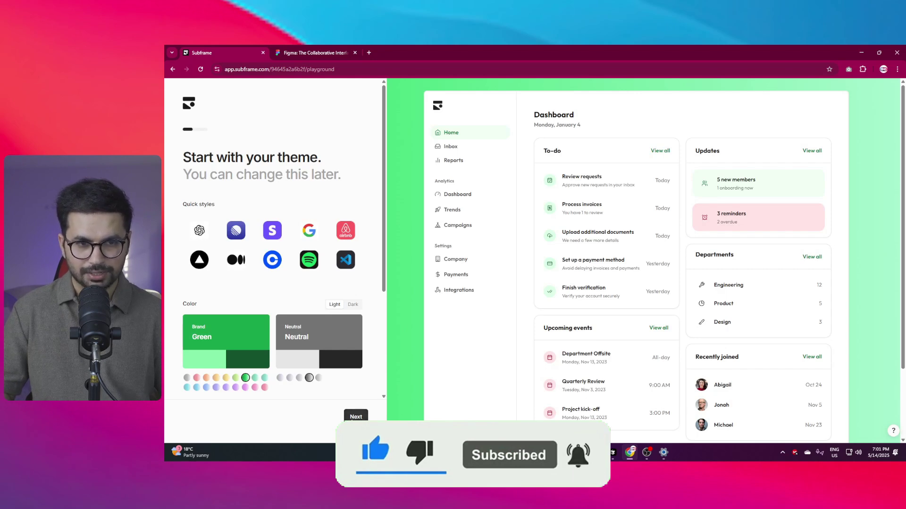
Proceed to the navigation choice and look through the available side navigation layouts
click(356, 418)
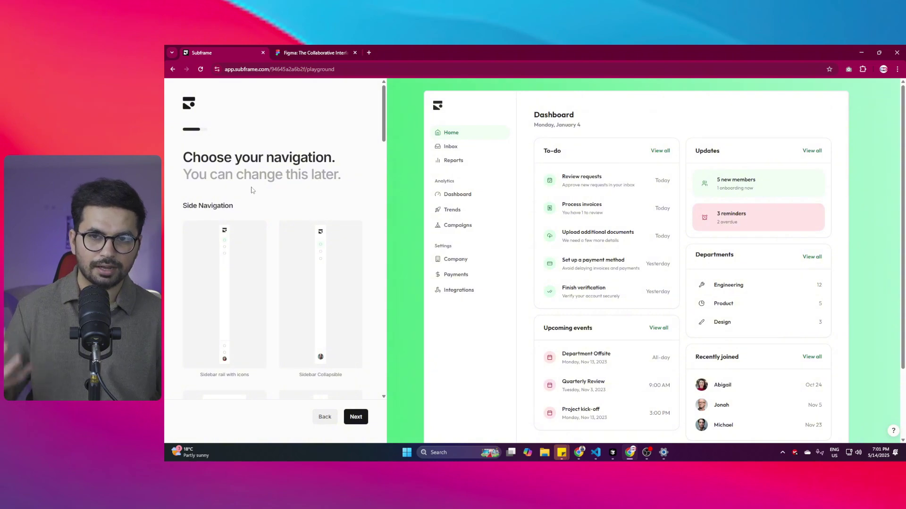
scroll(564, 265, down, 2)
scroll(564, 265, up, 2)
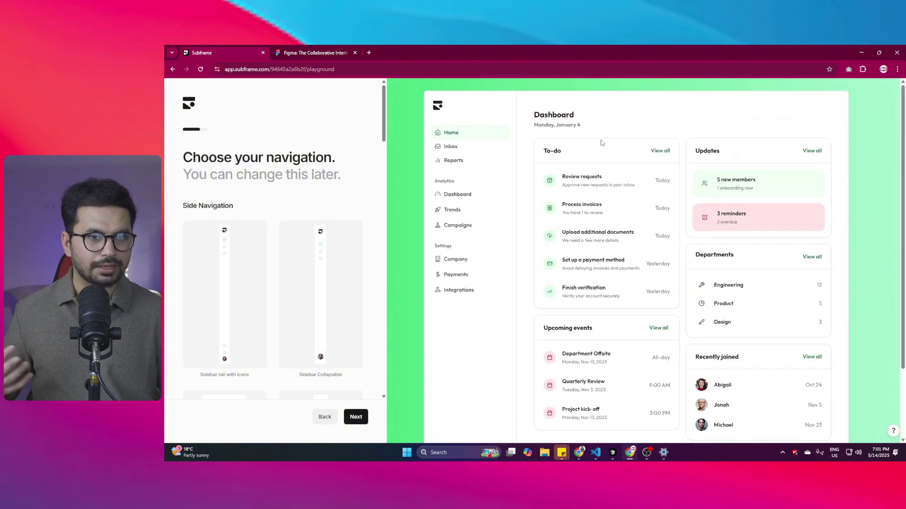
Try the Sidebar rail with icons and Sidebar Collapsible layouts, checking how each one's menu items behave in the dashboard preview
scroll(613, 264, down, 2)
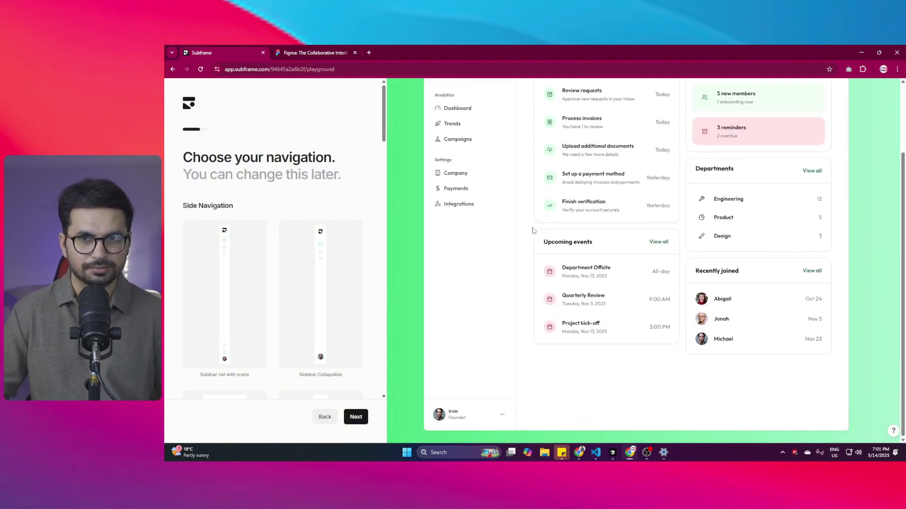
scroll(538, 222, up, 2)
scroll(542, 229, down, 2)
scroll(569, 192, up, 2)
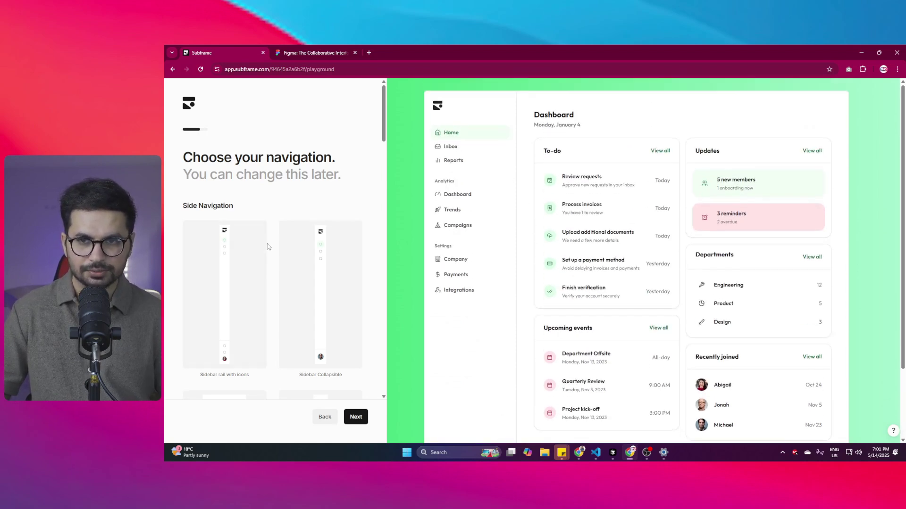
scroll(249, 278, down, 4)
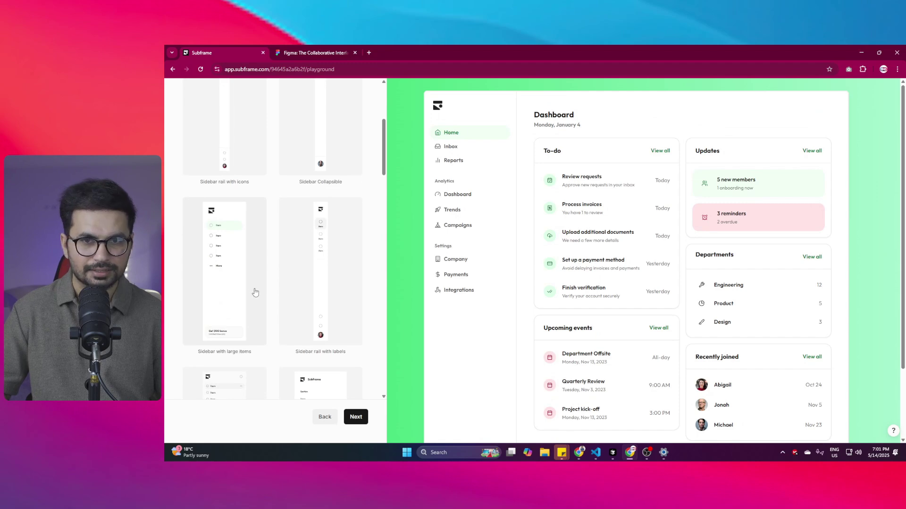
scroll(259, 228, up, 4)
click(230, 276)
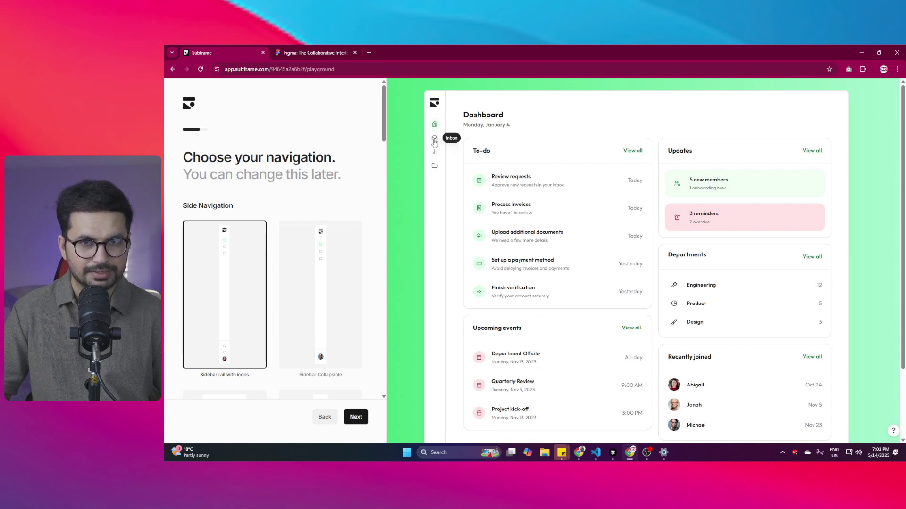
click(323, 268)
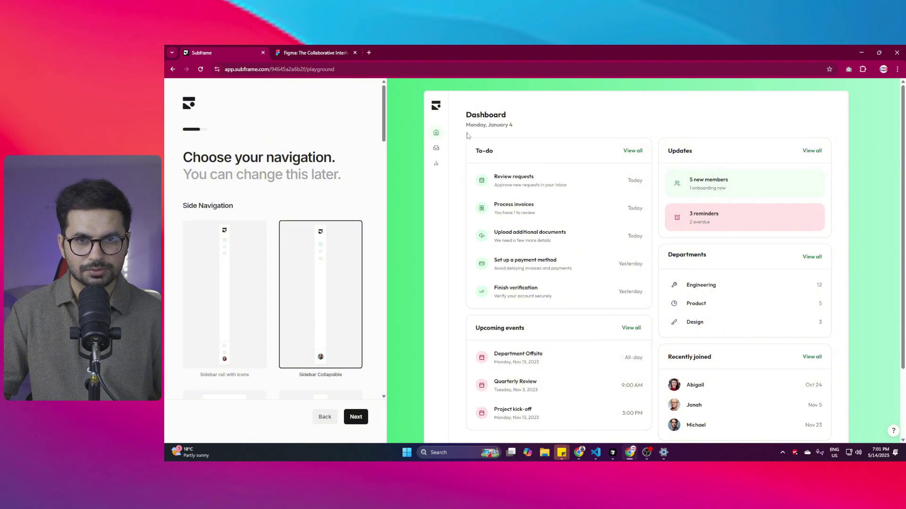
mouse_move(440, 144)
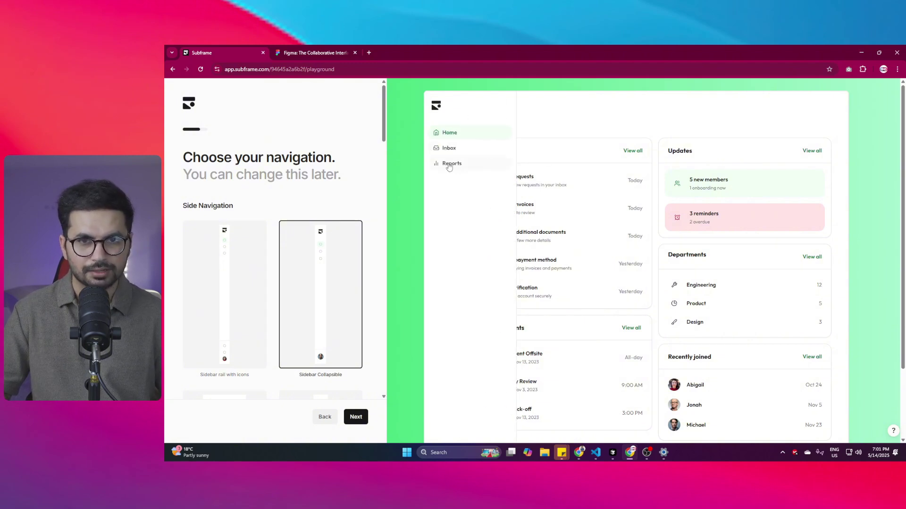
Try the sidebar layouts with large items, minimal sections, nested sections and search, and collapsible sections
scroll(211, 267, down, 6)
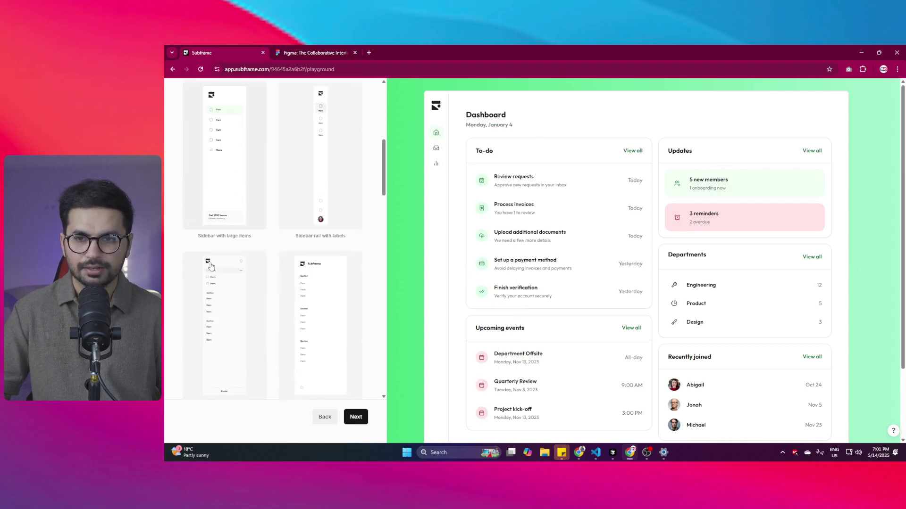
click(215, 169)
click(222, 311)
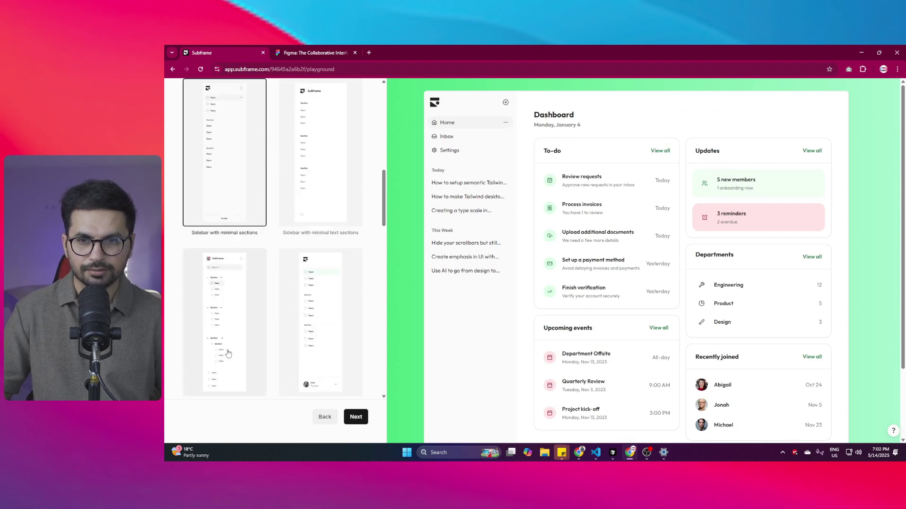
scroll(236, 302, down, 5)
click(236, 302)
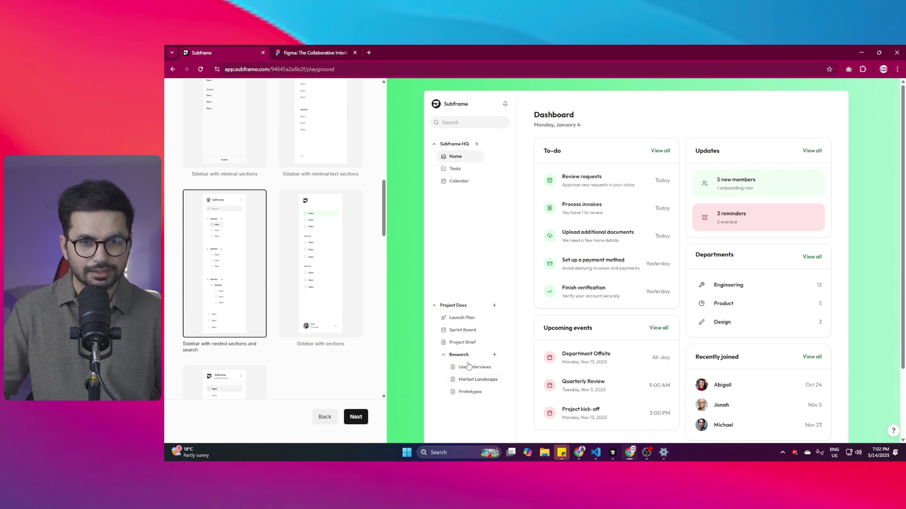
scroll(226, 231, down, 3)
click(234, 308)
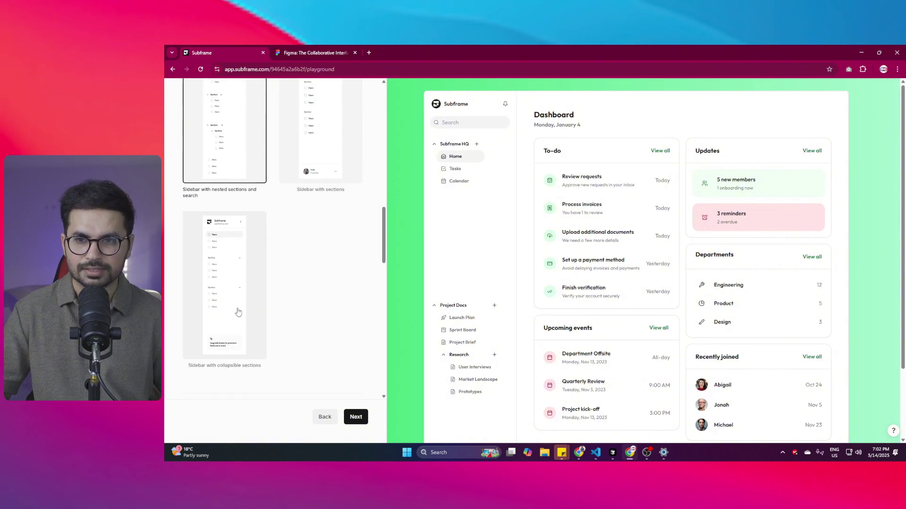
scroll(233, 309, down, 3)
scroll(301, 272, up, 3)
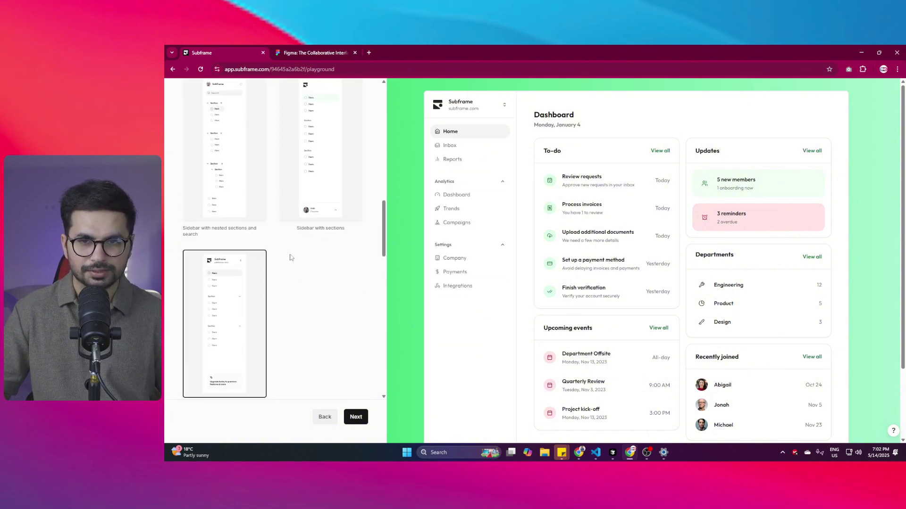
Choose the Sidebar with nested sections and search layout and continue to creating a new page
click(247, 198)
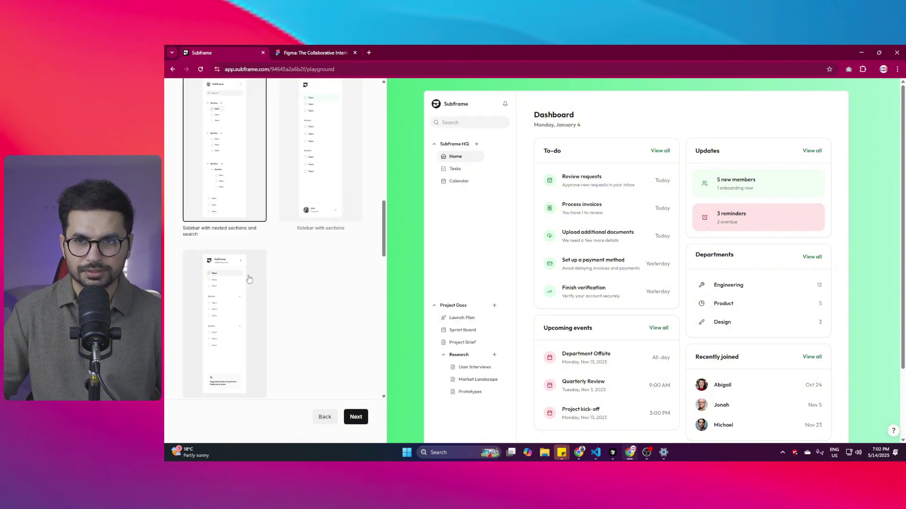
scroll(257, 225, up, 2)
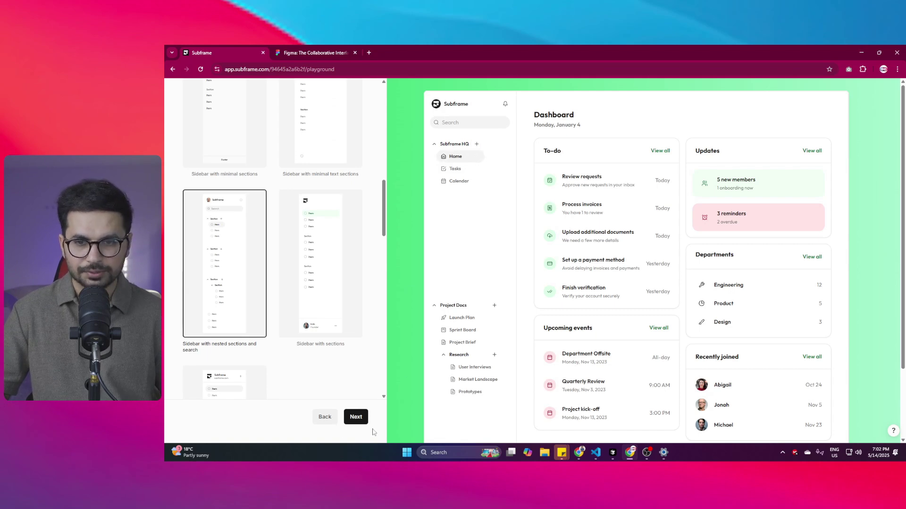
click(356, 417)
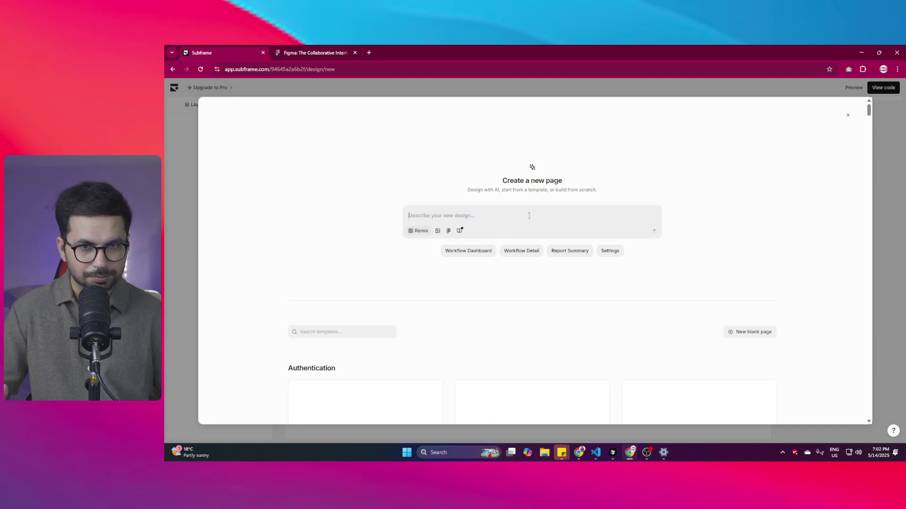
Examine the Authentication and Dashboard page templates offered for the new page
scroll(528, 216, down, 5)
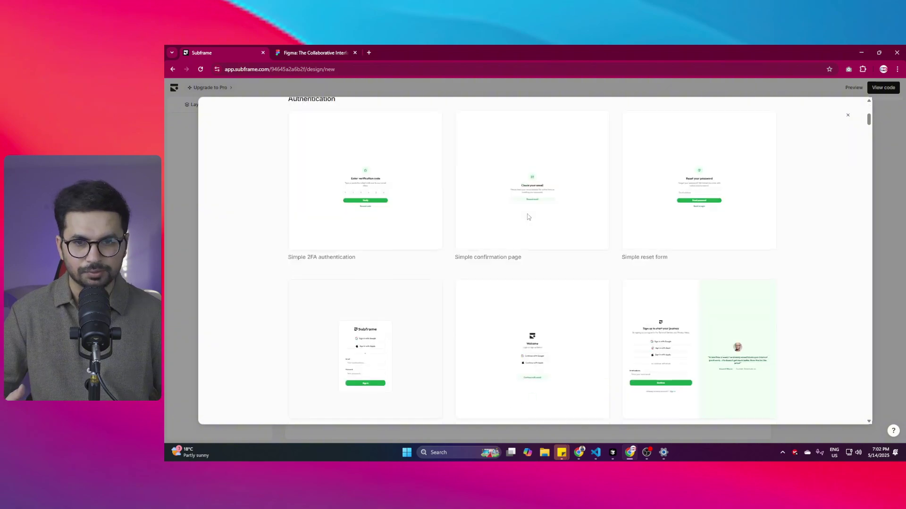
scroll(528, 217, down, 6)
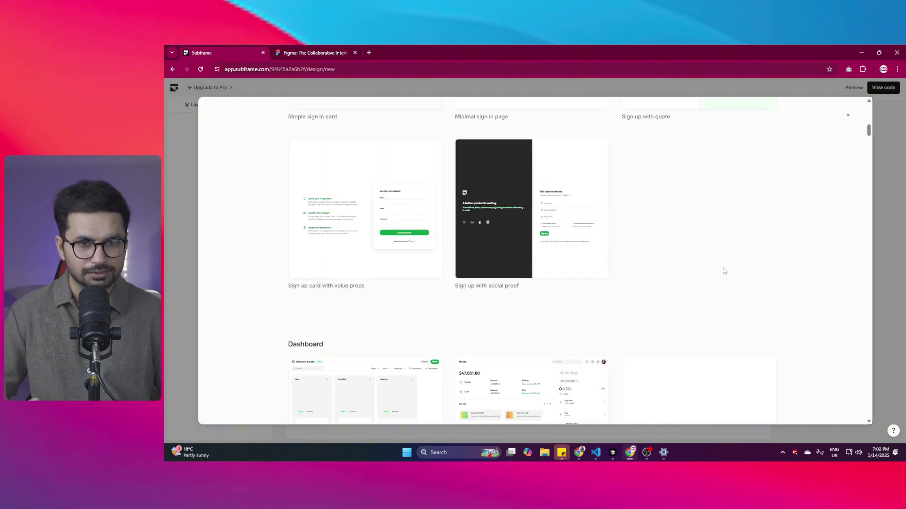
scroll(741, 274, down, 5)
scroll(827, 313, up, 5)
scroll(831, 312, down, 6)
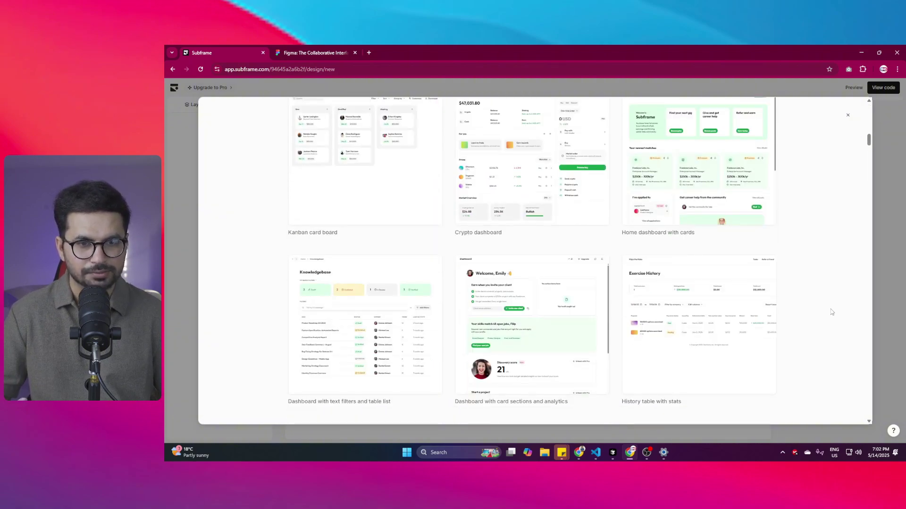
scroll(830, 333, up, 8)
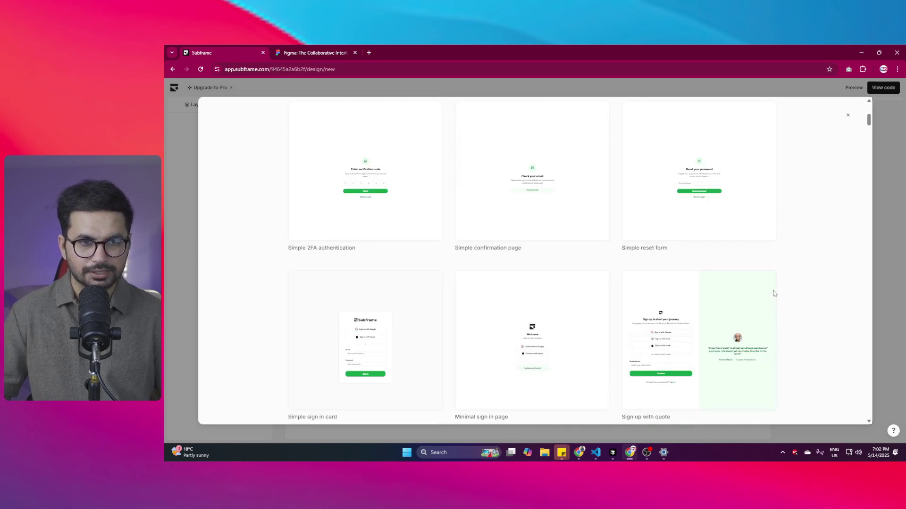
scroll(759, 290, down, 1)
scroll(759, 289, down, 1)
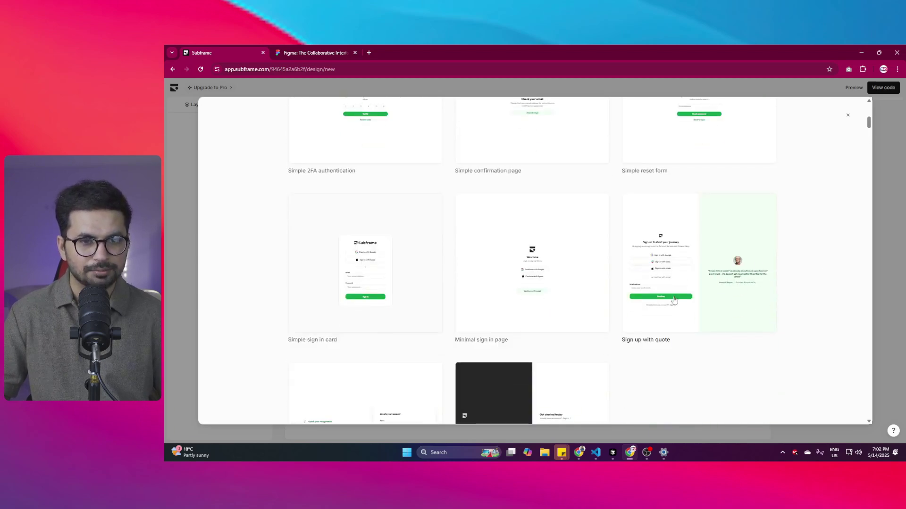
scroll(675, 300, up, 3)
scroll(701, 311, down, 3)
scroll(696, 296, up, 7)
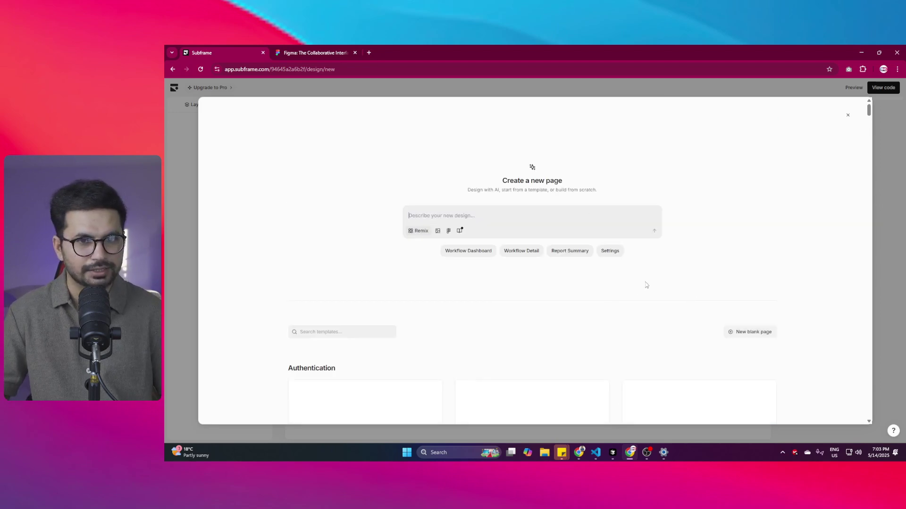
Create the new page from the Sign up with quote authentication template
scroll(646, 286, down, 6)
scroll(642, 284, up, 3)
scroll(671, 213, down, 2)
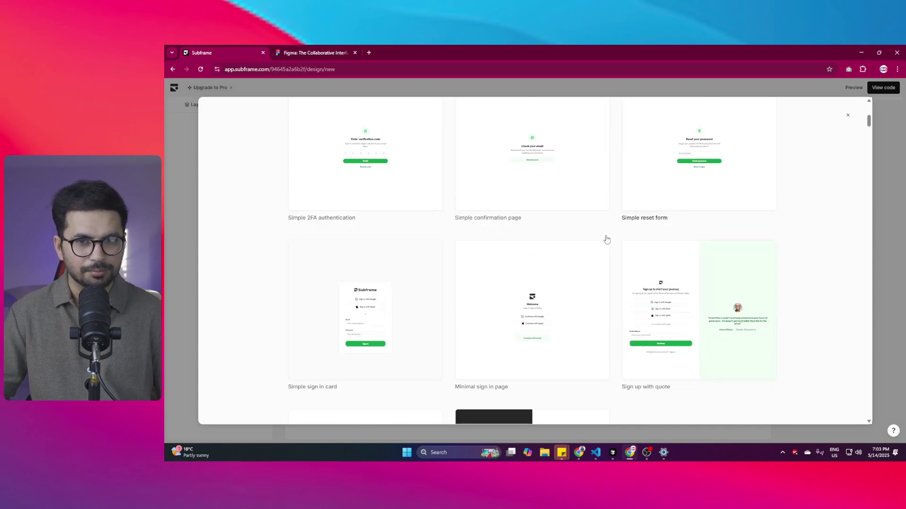
scroll(685, 335, down, 3)
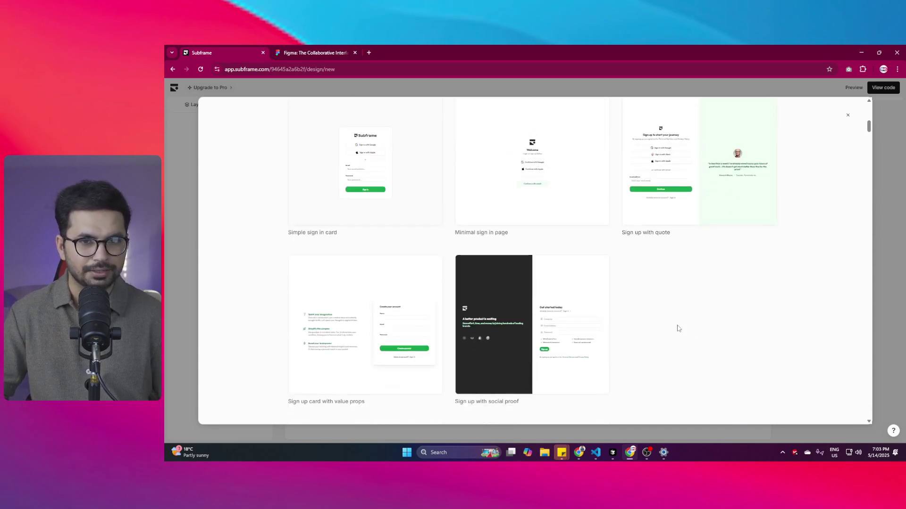
scroll(674, 324, up, 2)
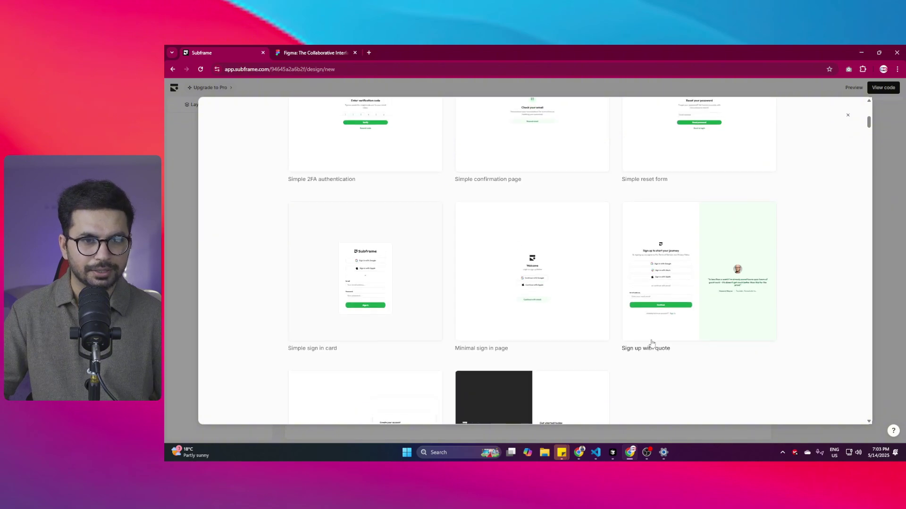
click(710, 269)
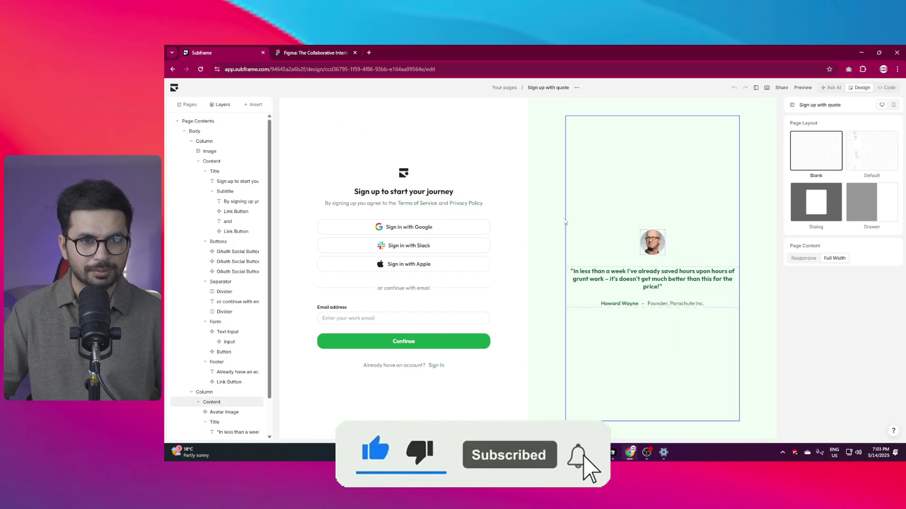
Insert a Vertical Stepper component below the testimonial quote on the sign-up page
click(253, 105)
drag(194, 153, 642, 315)
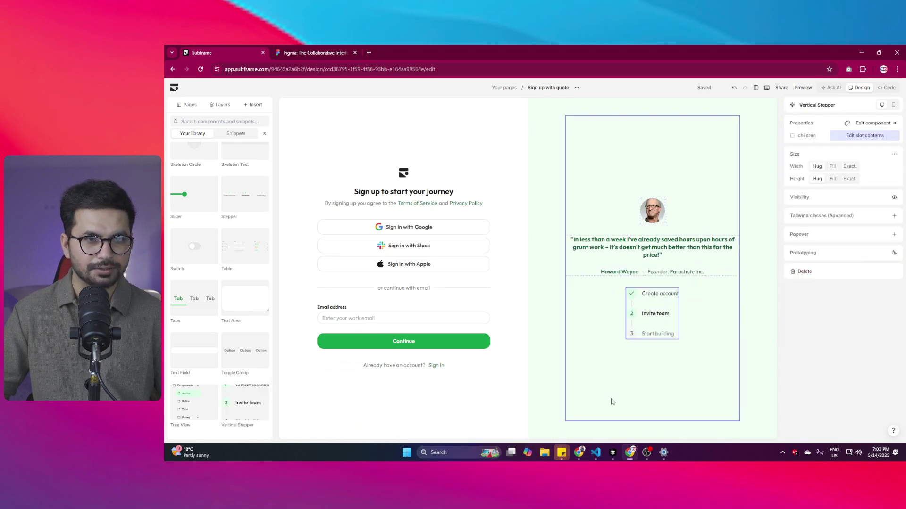
Try an Avatar component with the neutral variant between the quote and the vertical stepper, and undo its insertion
scroll(203, 293, up, 10)
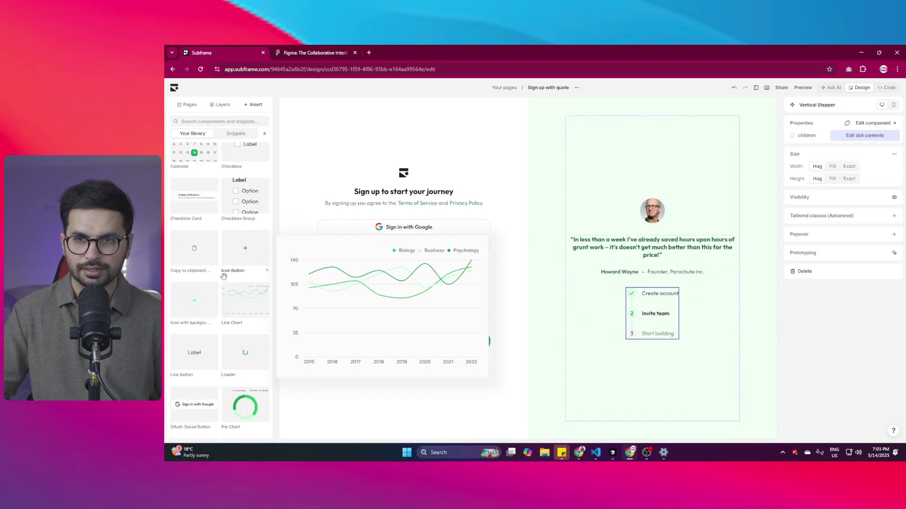
scroll(215, 270, up, 4)
drag(245, 327, 675, 280)
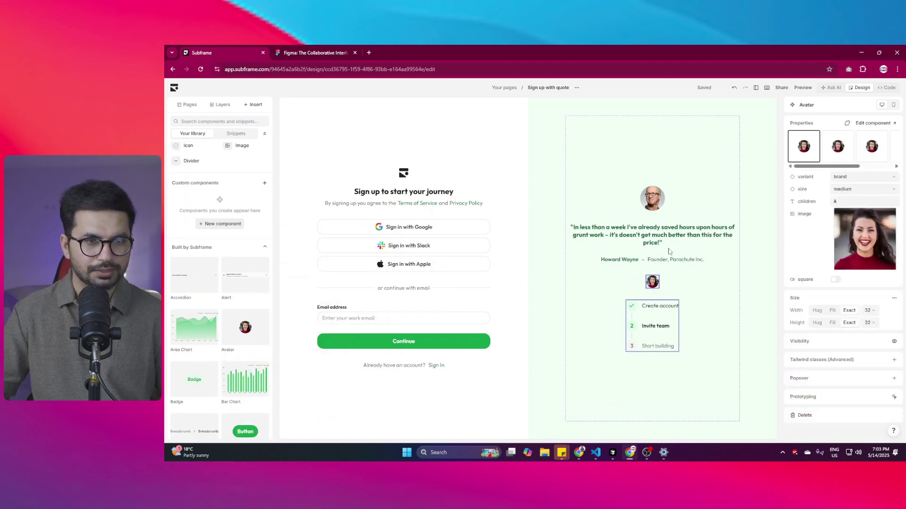
click(839, 141)
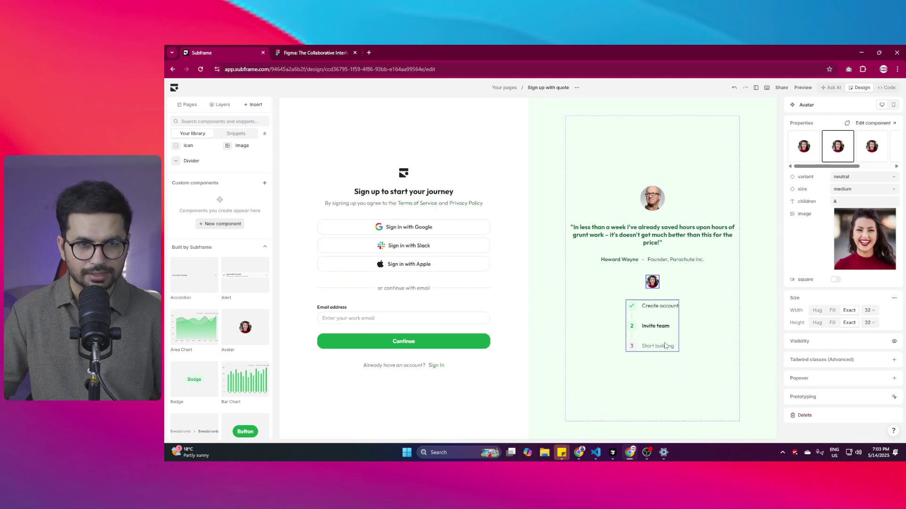
click(680, 323)
key(ctrl+z)
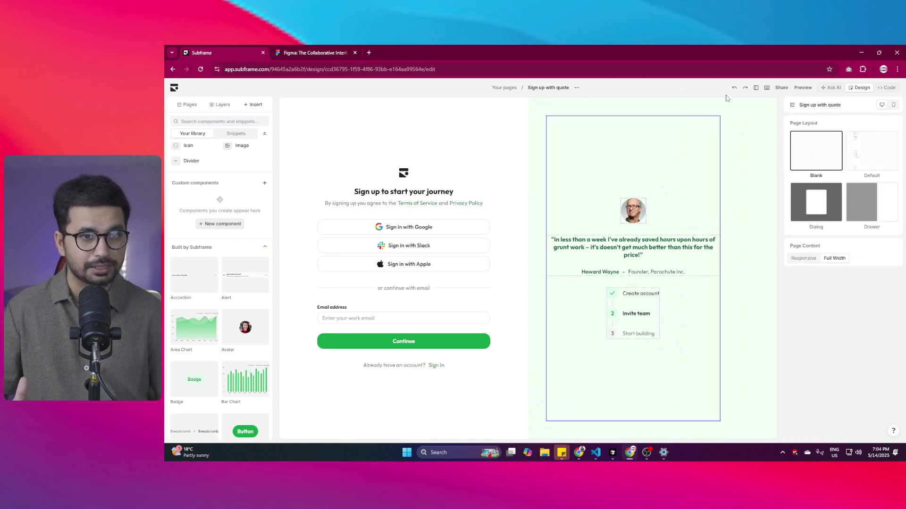
Preview the finished sign-up page and return to the editor
click(803, 87)
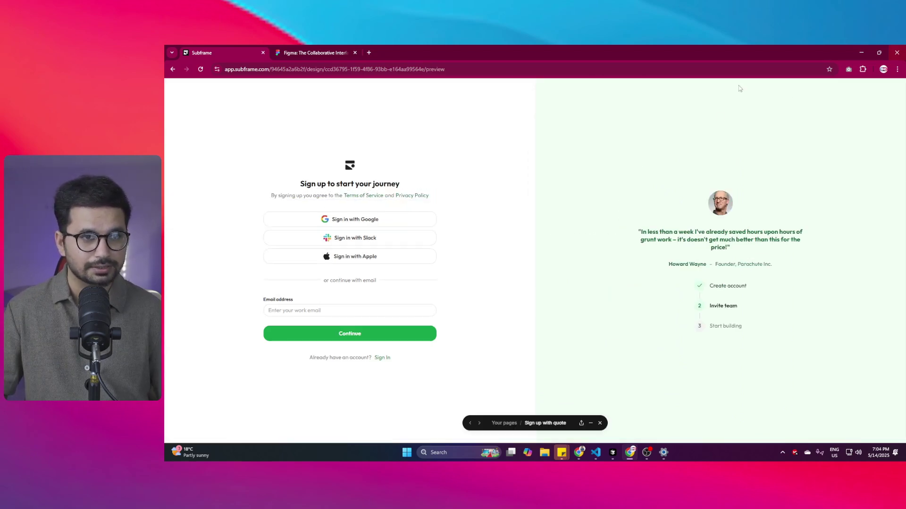
click(600, 424)
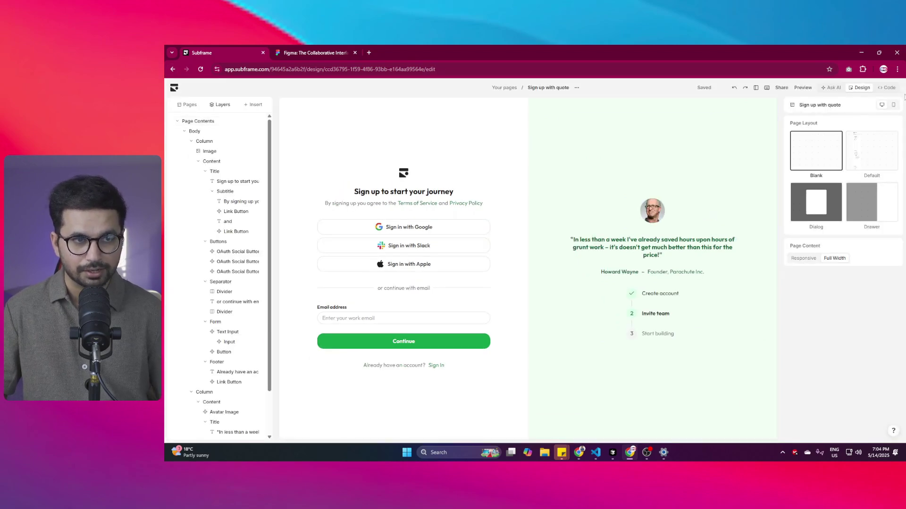
Show the page's React export code and examine the setup command, component sync command and page code
click(889, 88)
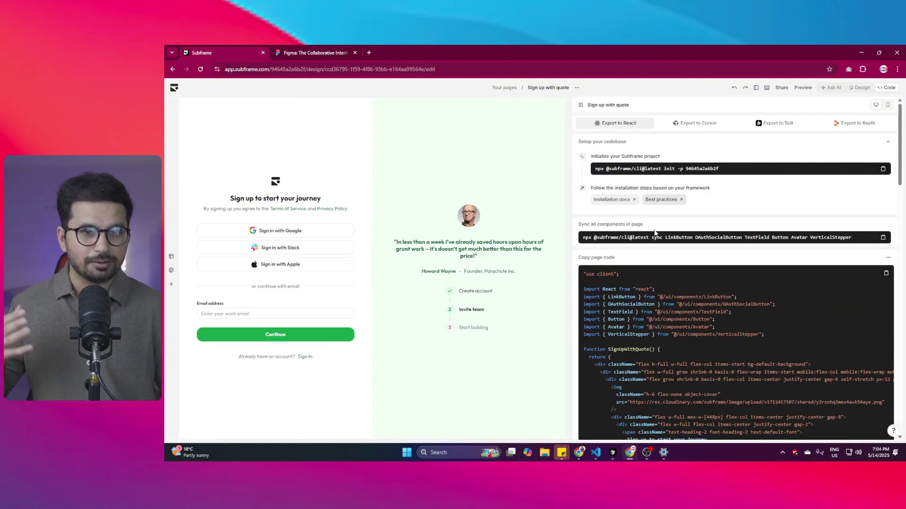
scroll(706, 290, down, 10)
scroll(703, 313, up, 10)
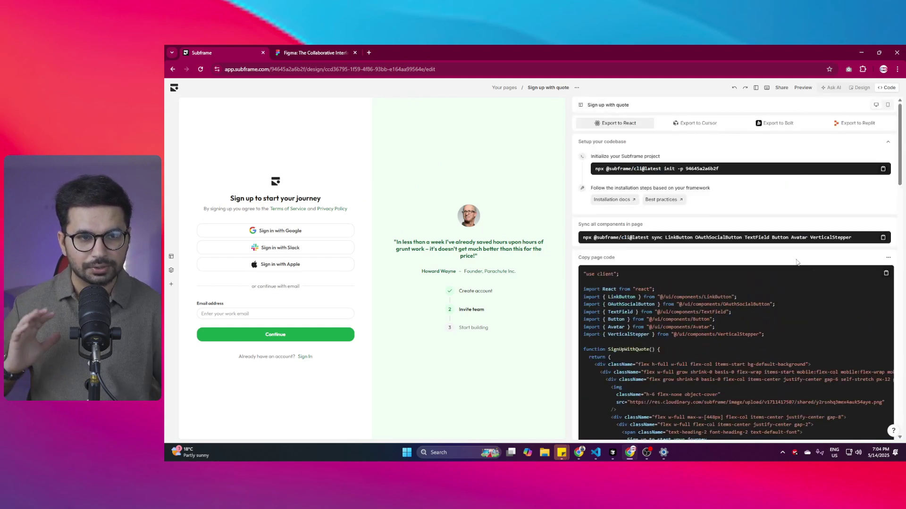
triple_click(591, 237)
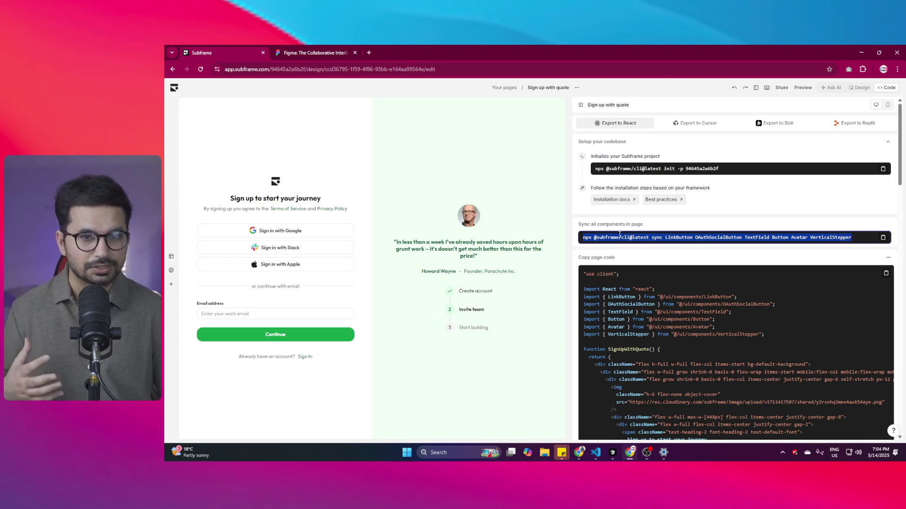
scroll(651, 245, down, 1)
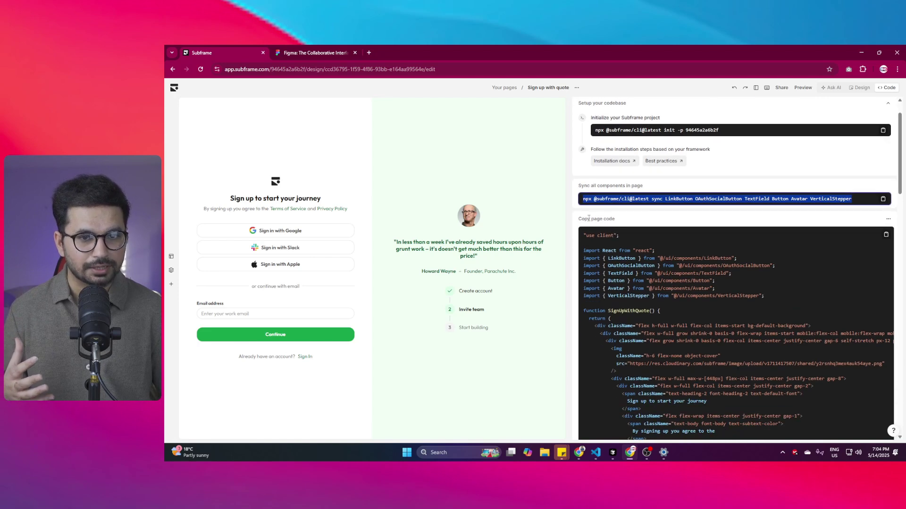
Review the React export's project initialization and component sync commands, and copy the sync command for all page components
drag(585, 219, 615, 218)
scroll(715, 254, up, 1)
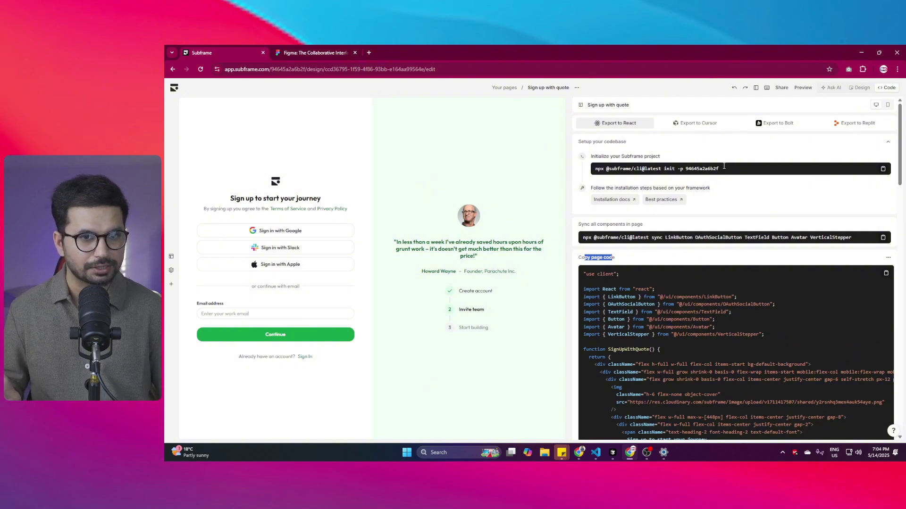
click(666, 168)
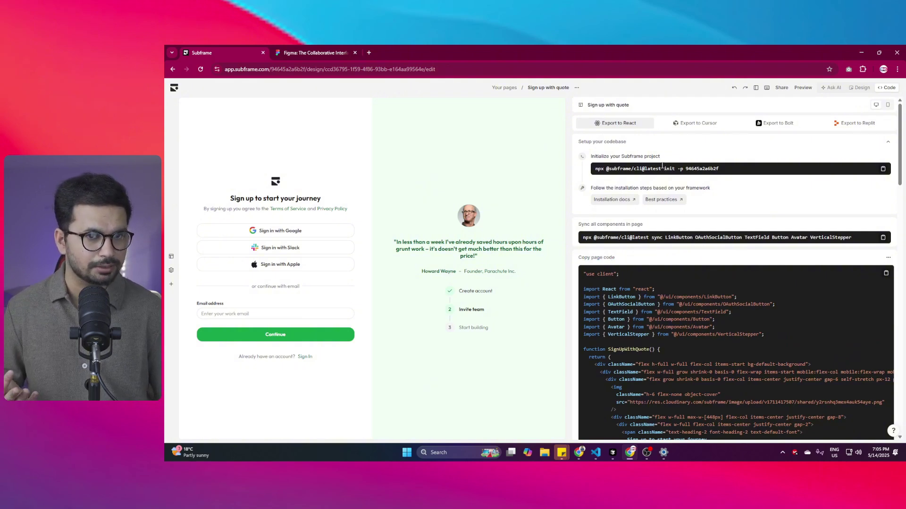
drag(595, 168, 719, 169)
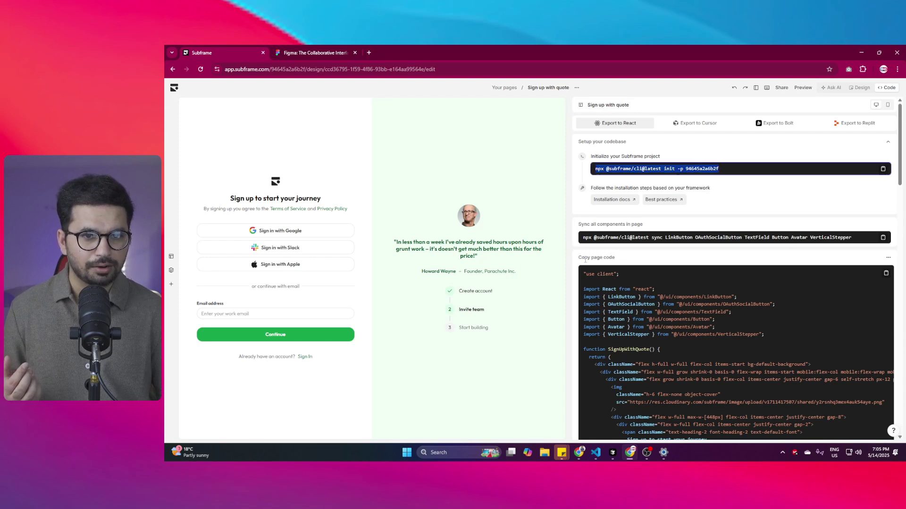
drag(584, 224, 636, 223)
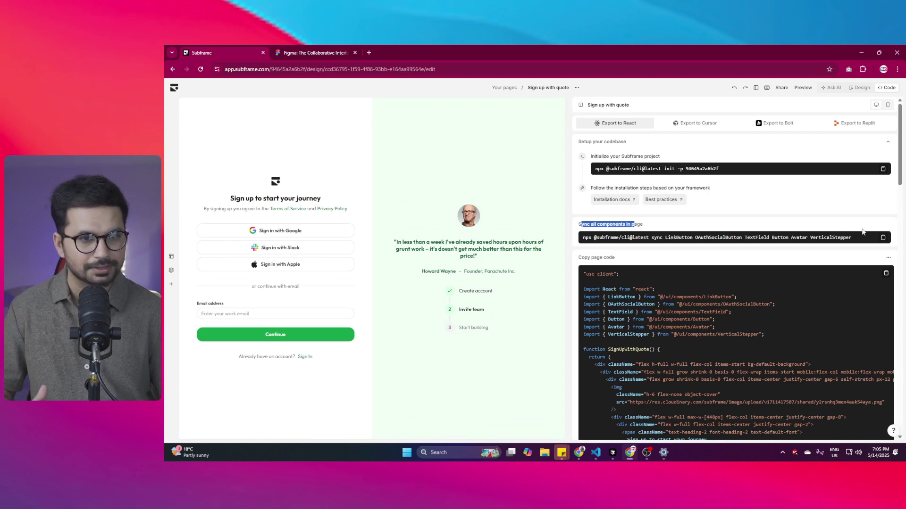
click(883, 238)
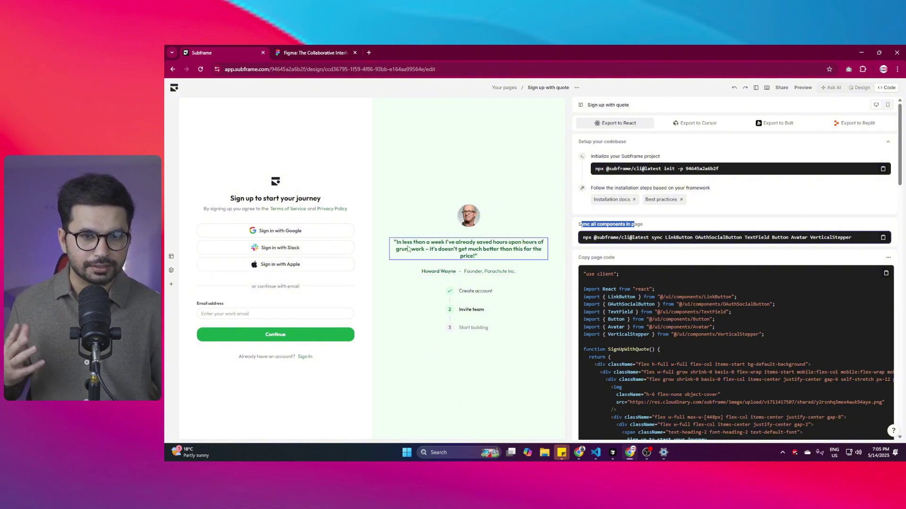
Look through the React export's page code below the component sync command
scroll(640, 293, down, 6)
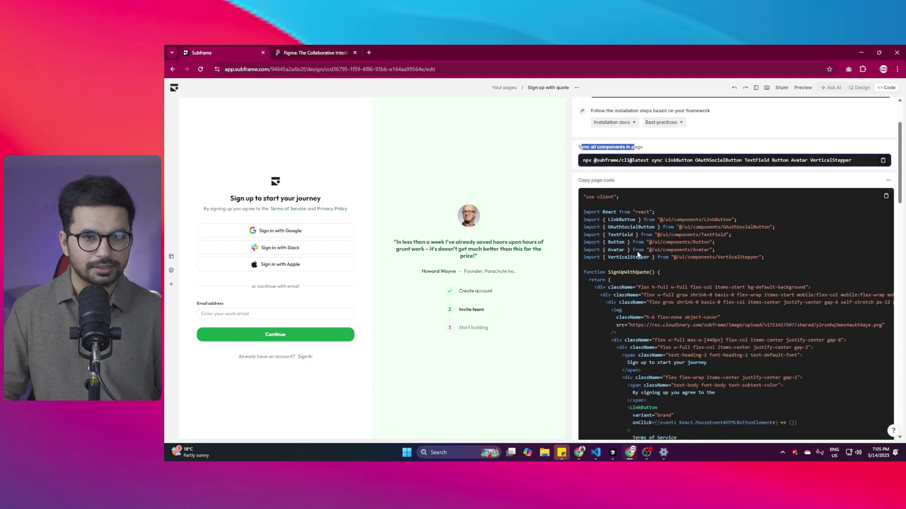
scroll(660, 264, up, 6)
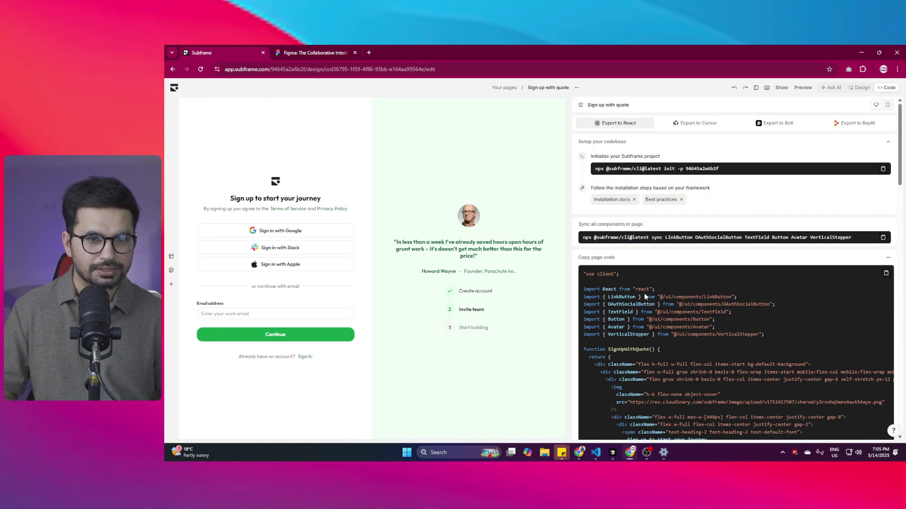
scroll(644, 296, down, 6)
scroll(660, 283, up, 6)
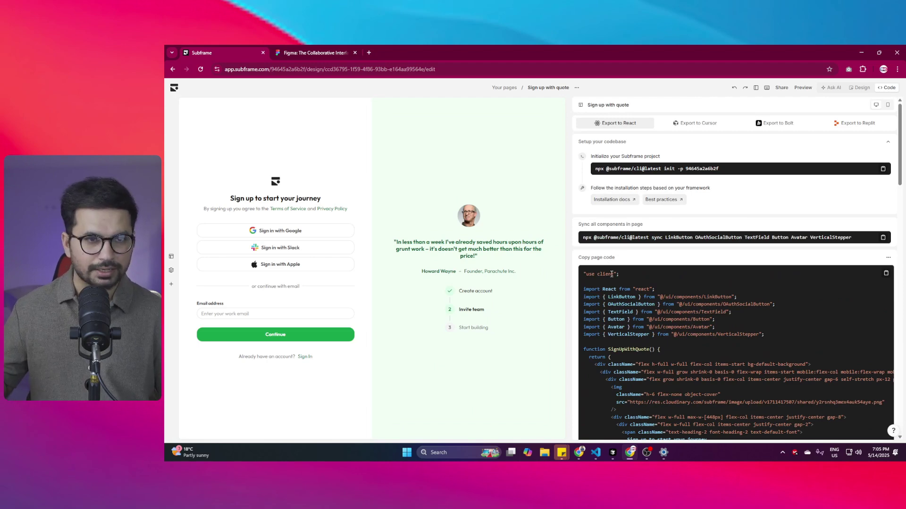
scroll(627, 257, down, 6)
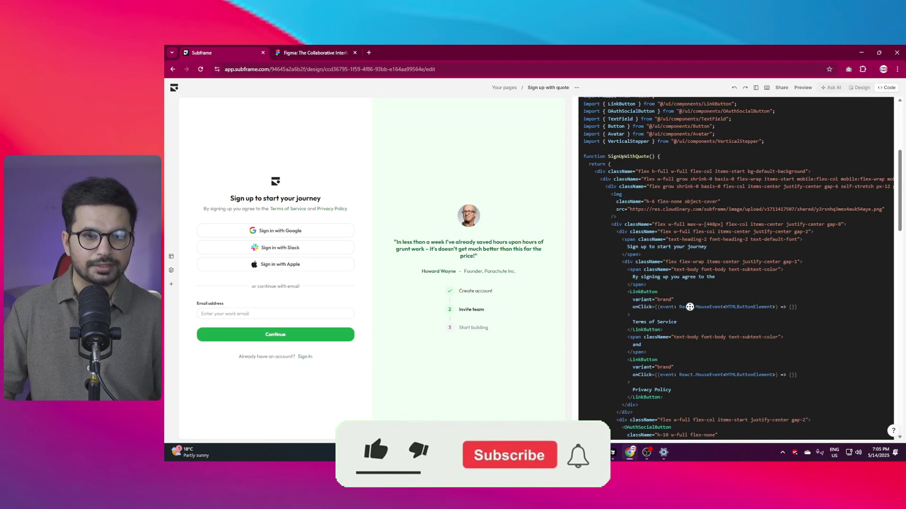
scroll(692, 216, up, 6)
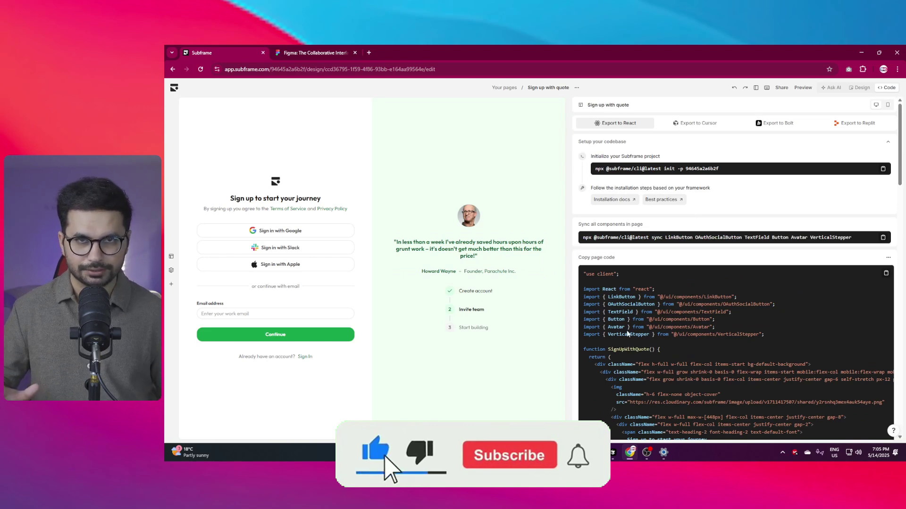
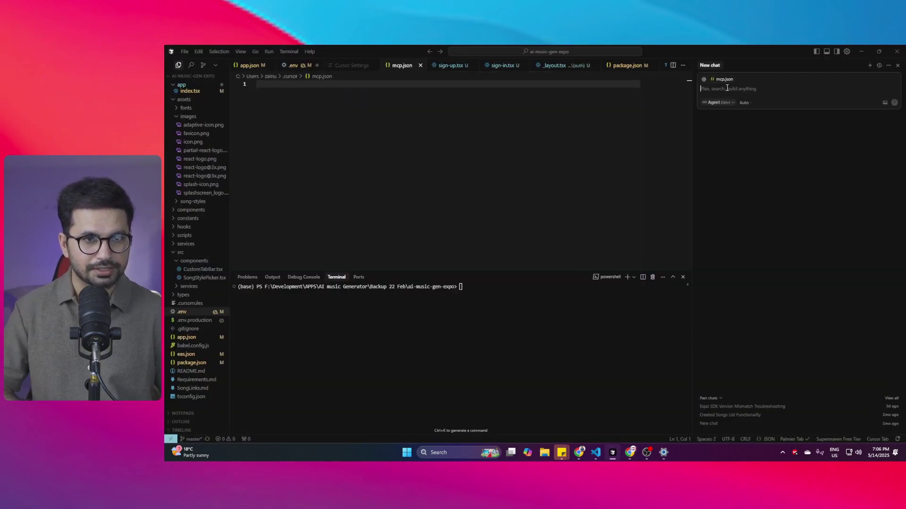
Paste the generated setup prompt, including its auth token, into a new Cursor agent chat and return to Subframe
key(ctrl+v)
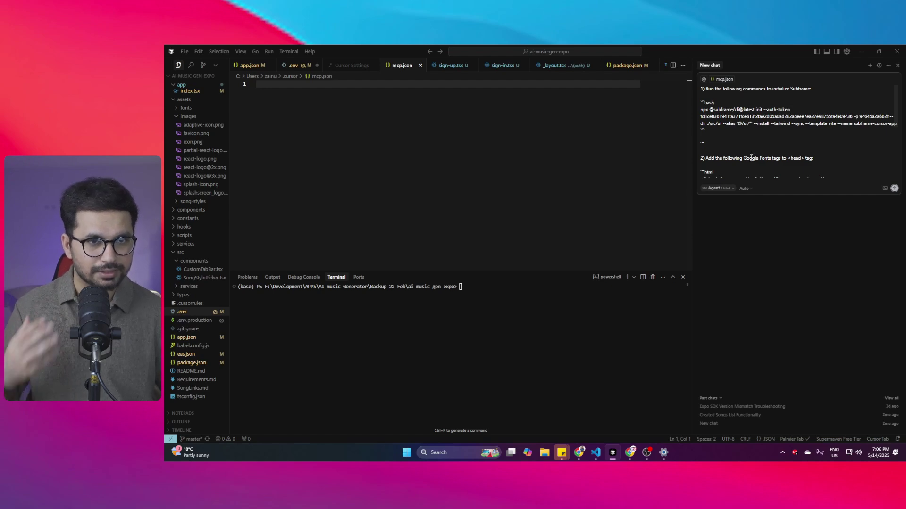
key(alt+Tab)
Examine the rest of the Cursor setup prompt and the Cursor Agent prompt containing the sign-up page's TSX code
scroll(589, 239, down, 3)
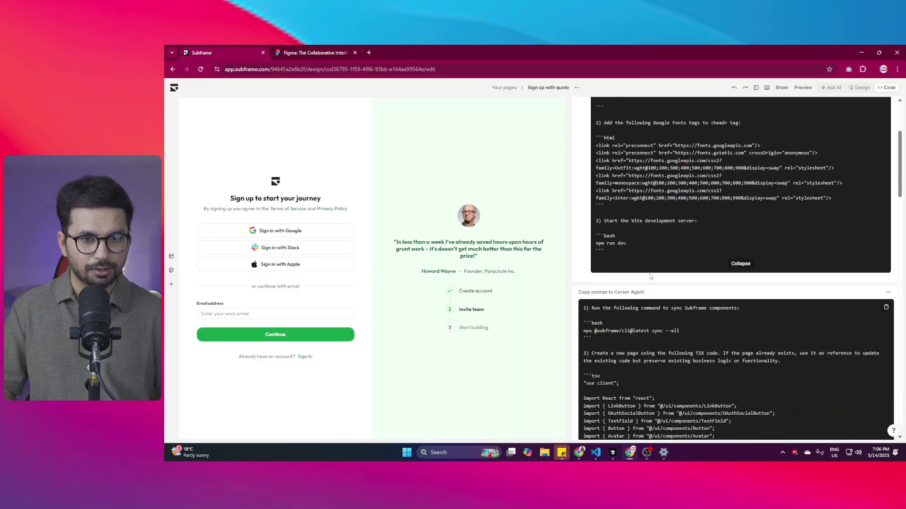
click(614, 239)
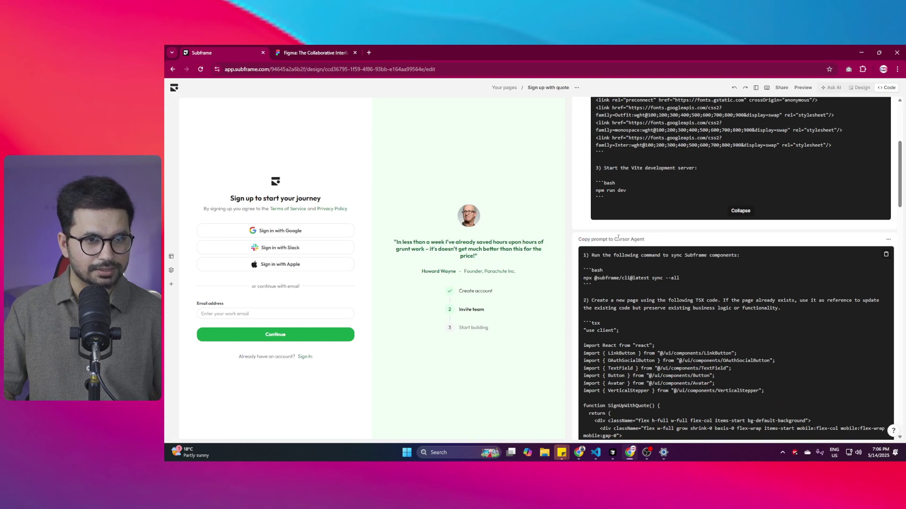
scroll(812, 313, down, 10)
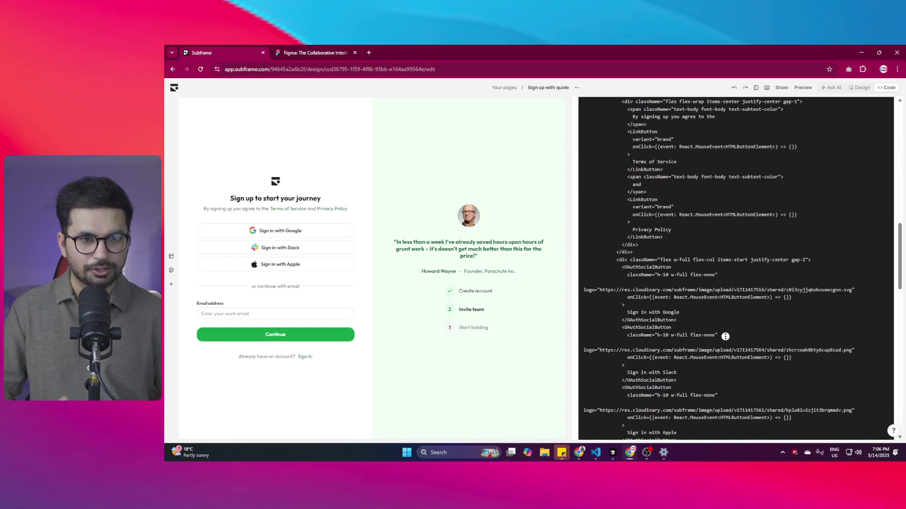
scroll(717, 236, up, 10)
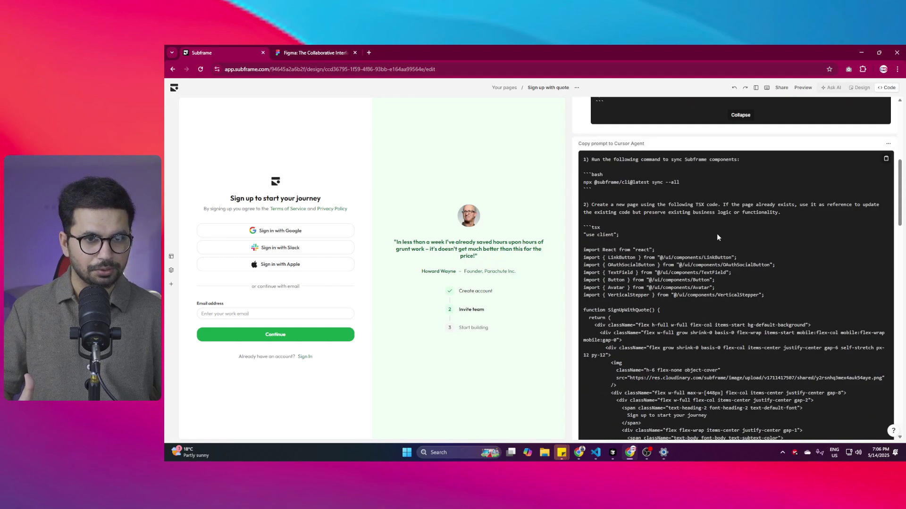
scroll(717, 237, up, 5)
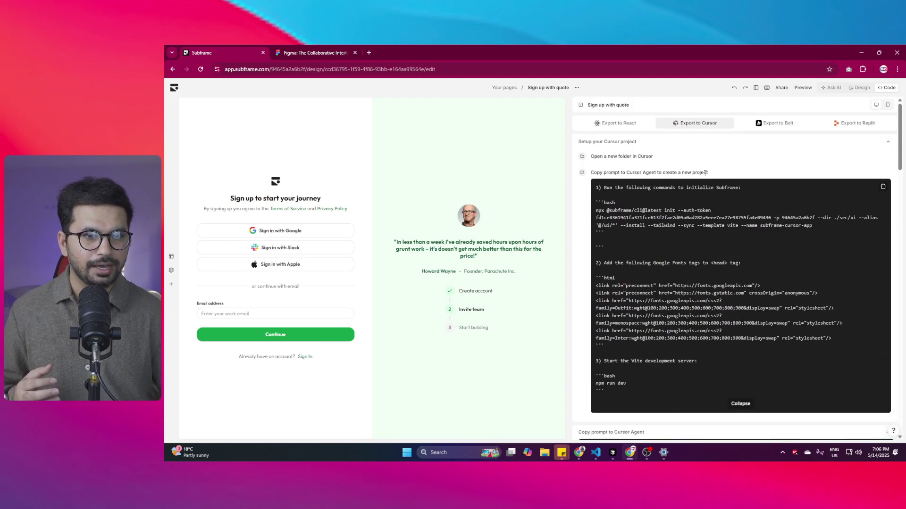
Compare the React and Cursor exports, review the Cursor Agent prompt for the page, and copy that prompt
click(610, 124)
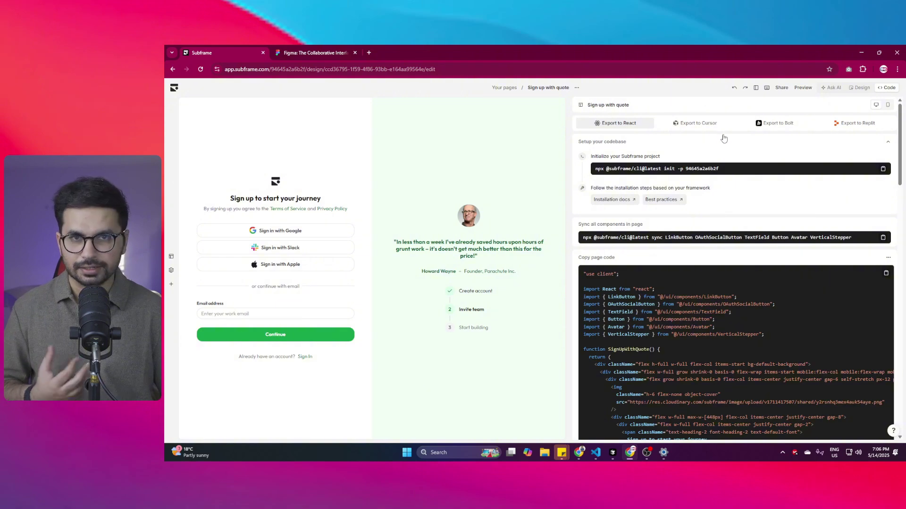
click(712, 125)
scroll(723, 199, down, 10)
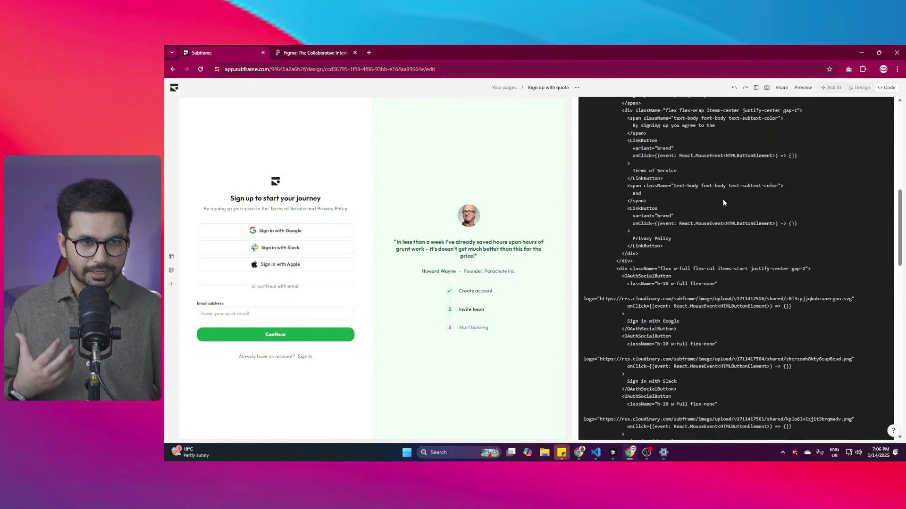
scroll(723, 200, up, 10)
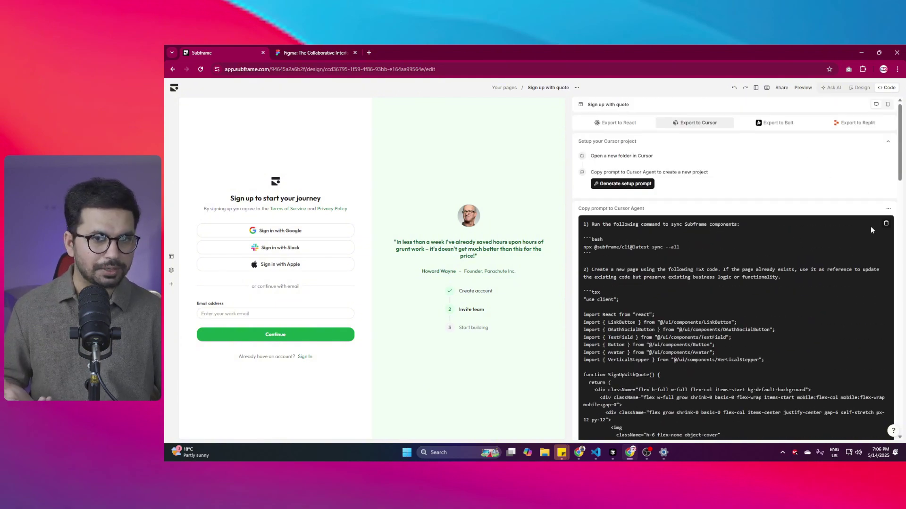
scroll(871, 227, down, 15)
scroll(860, 167, up, 15)
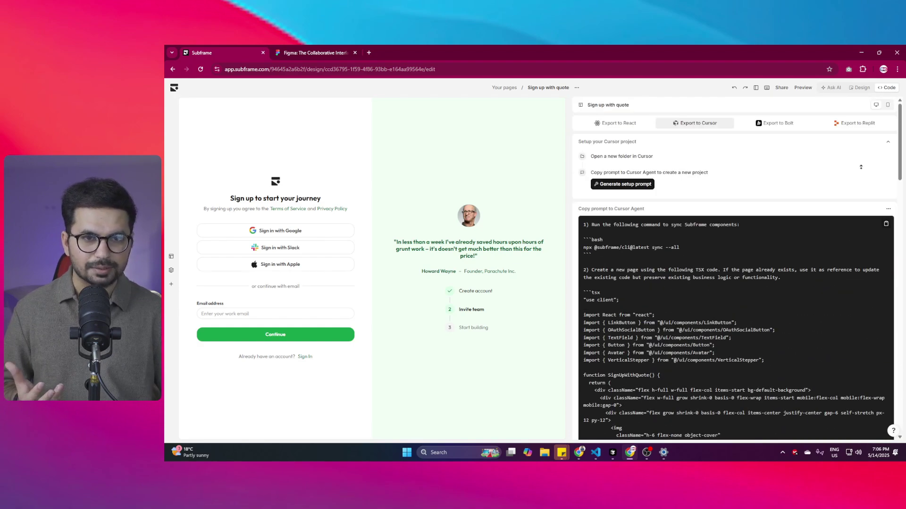
click(886, 226)
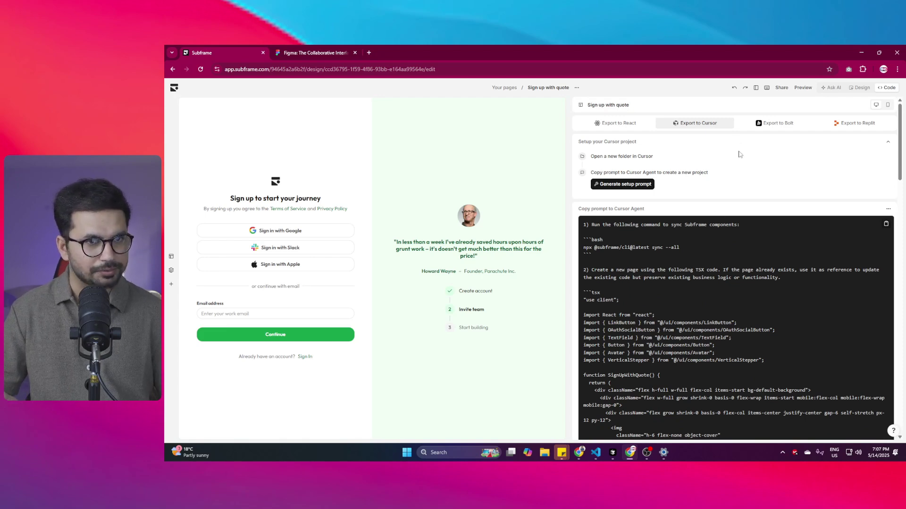
View the Bolt and Replit export options for the page, including the setup prompt generation for Bolt
click(776, 124)
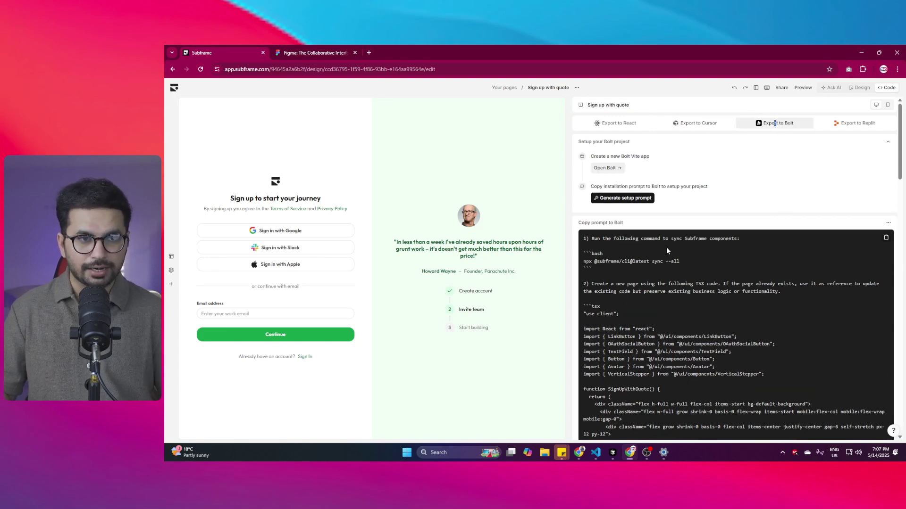
click(872, 129)
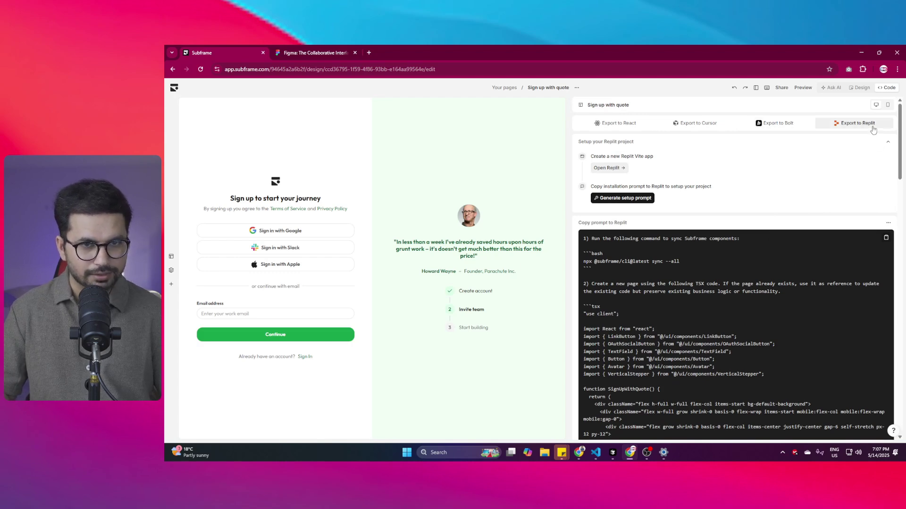
click(757, 130)
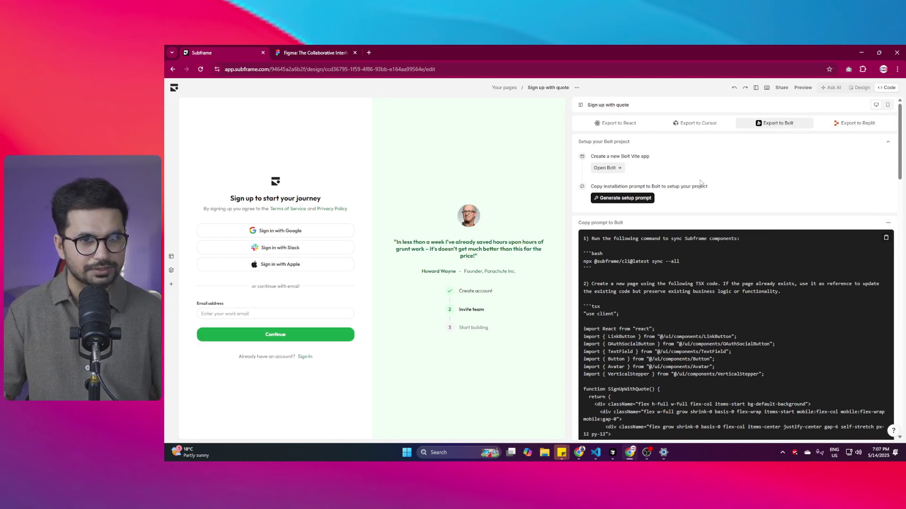
click(632, 199)
click(849, 126)
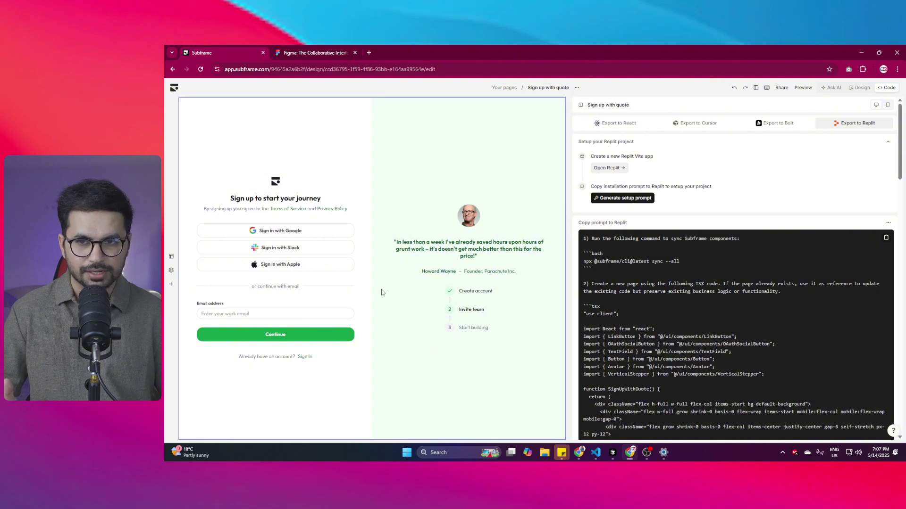
Start a new page from the project's pages overview and view the Figma import and Remix options for it
key(alt+Left)
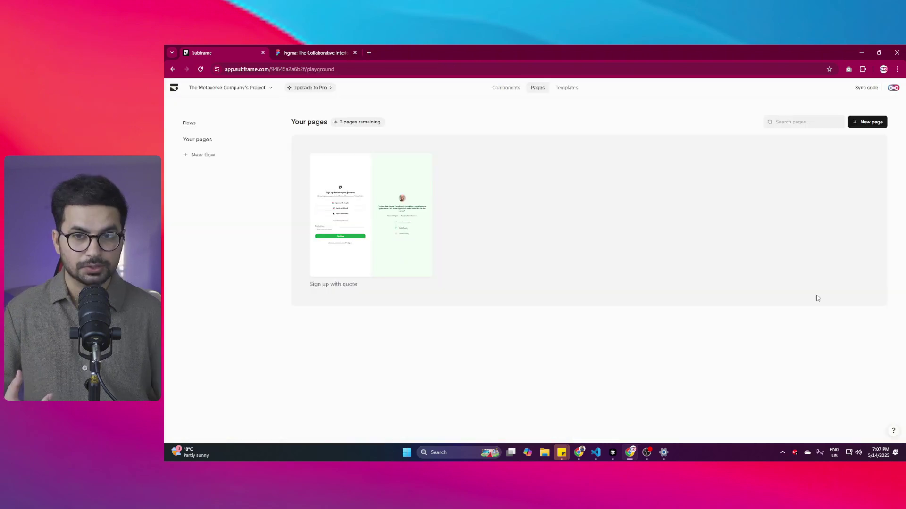
click(878, 122)
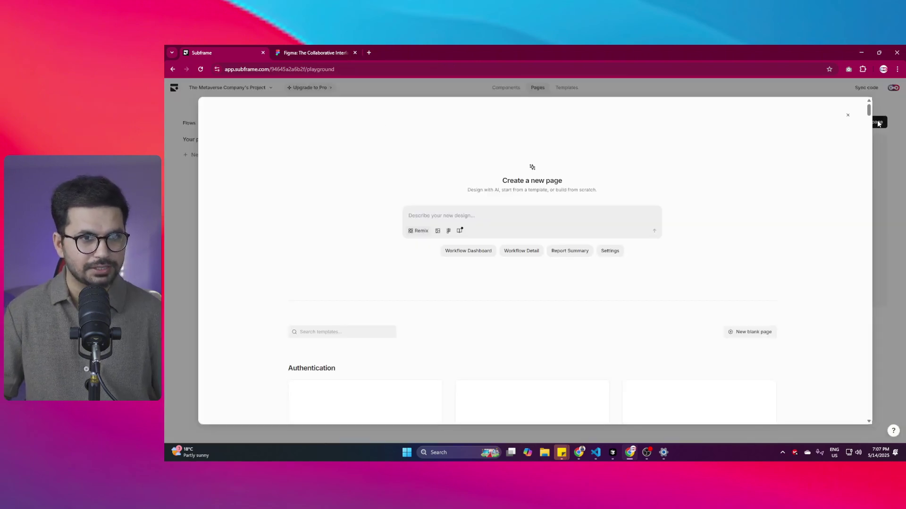
click(450, 235)
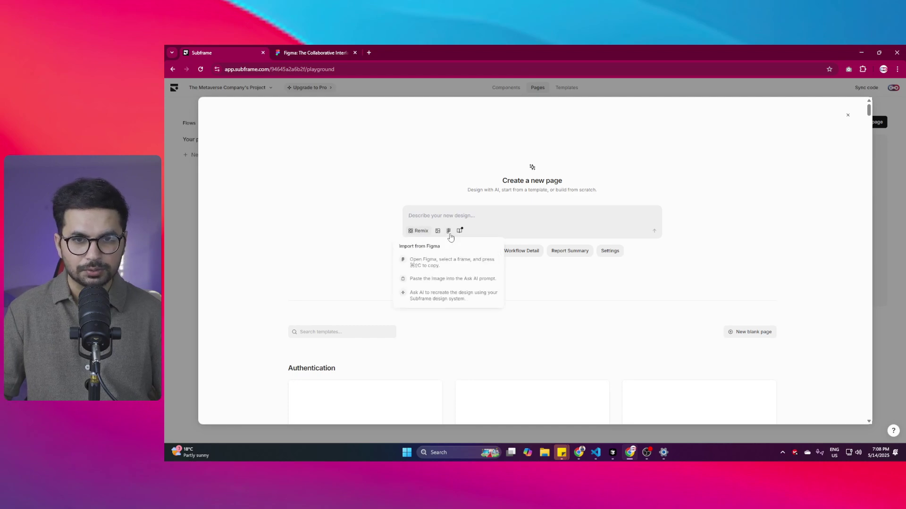
click(422, 231)
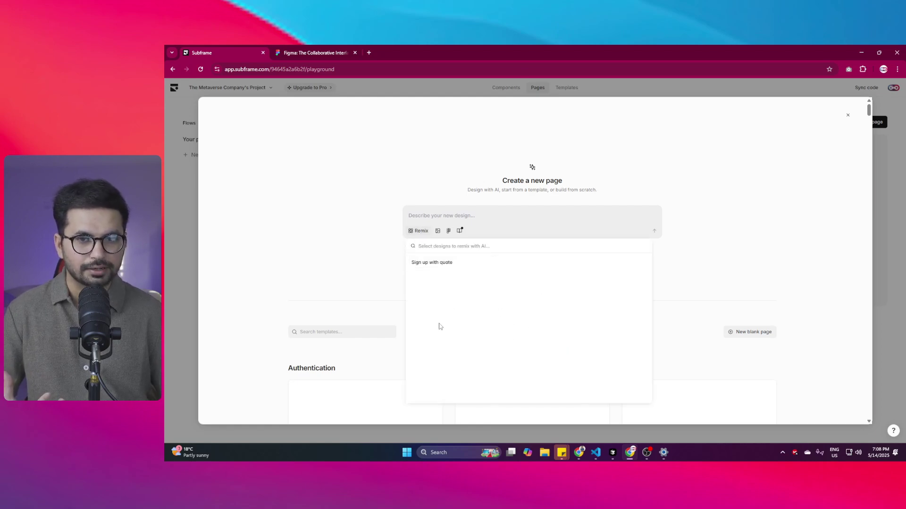
mouse_move(431, 268)
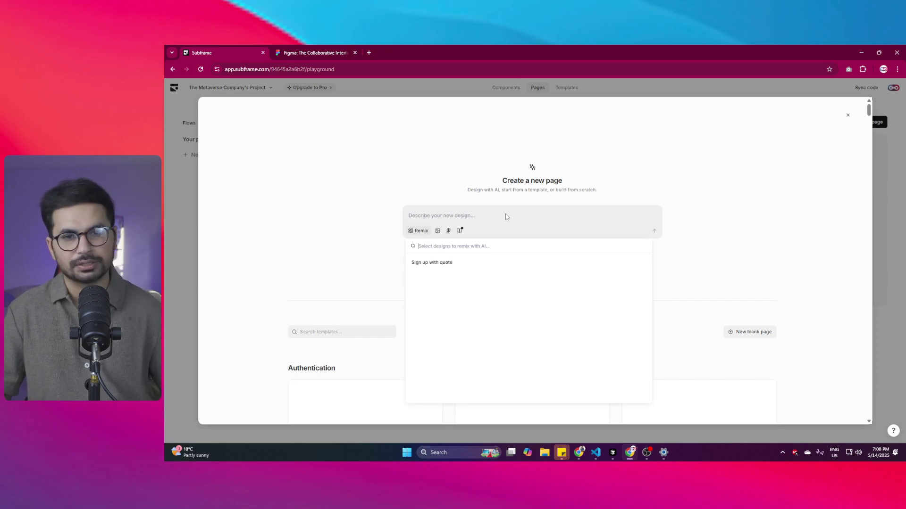
click(317, 269)
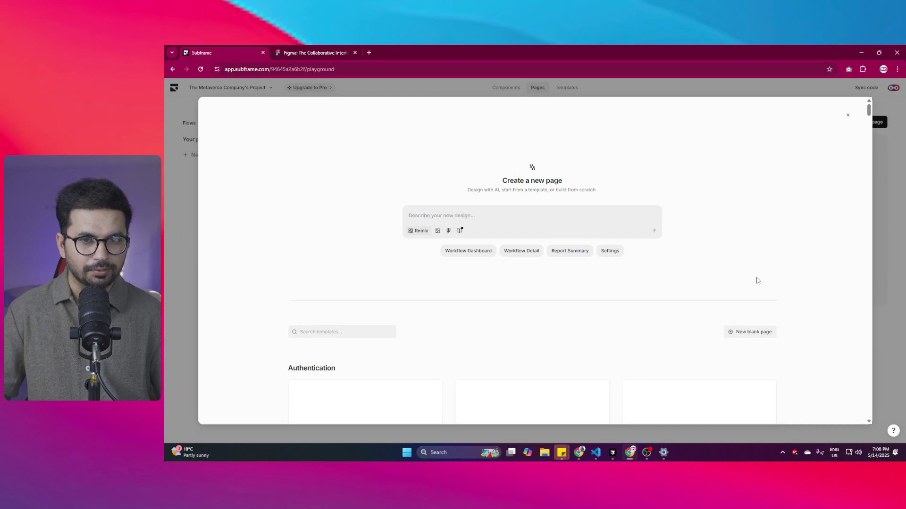
Preview the Workflow Detail and Report Summary prompt suggestions, then generate an AI page design from the Workflow Dashboard suggestion
click(473, 258)
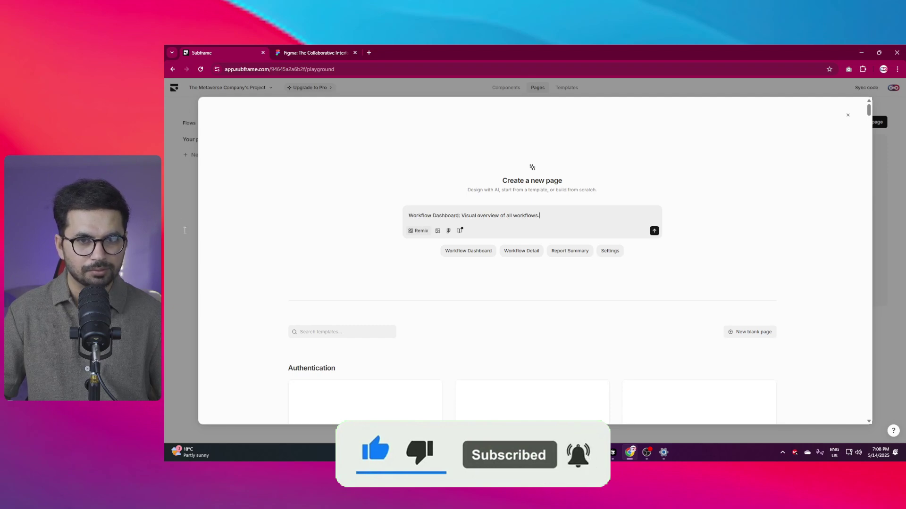
click(521, 251)
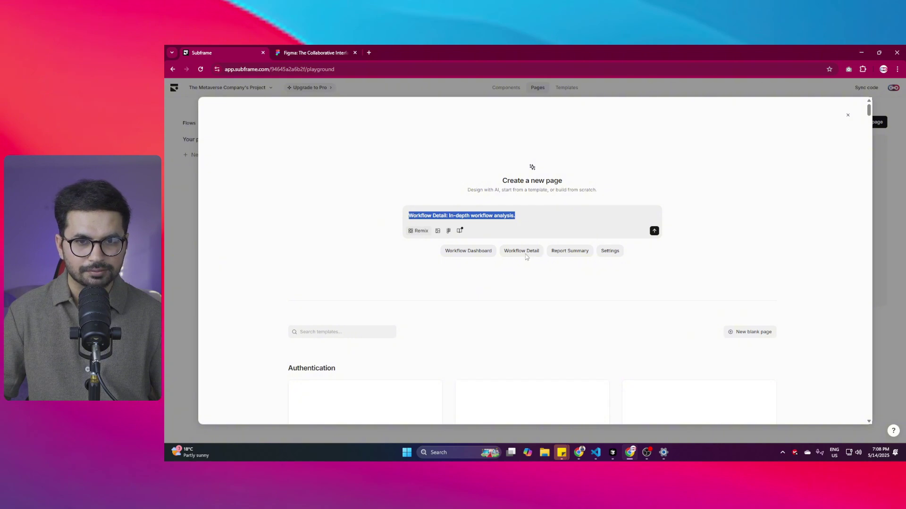
click(586, 252)
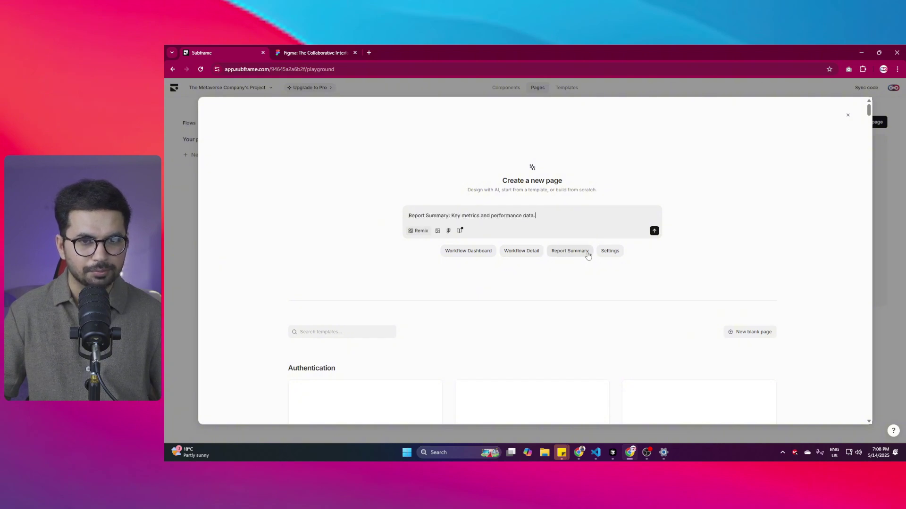
click(457, 253)
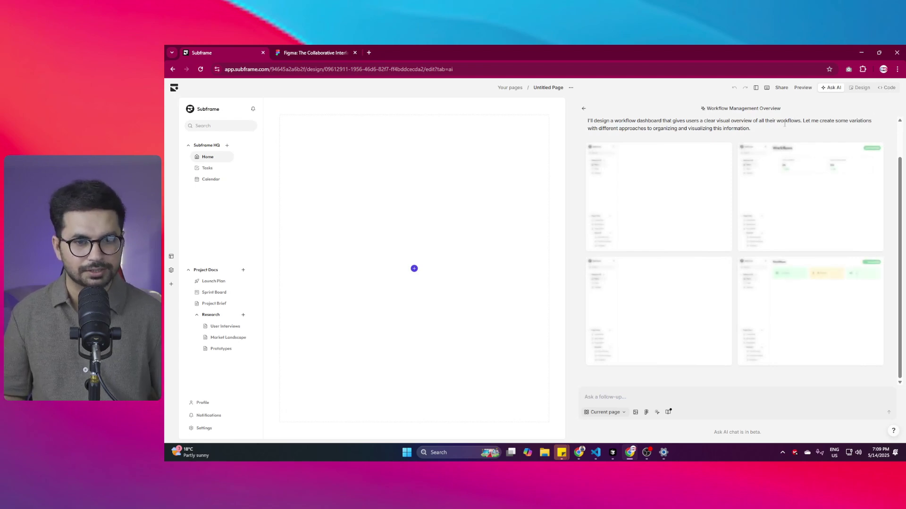
Review the AI-generated dashboard variations, enlarging the third and examining the first one down to its Recent Activity section
scroll(651, 257, up, 1)
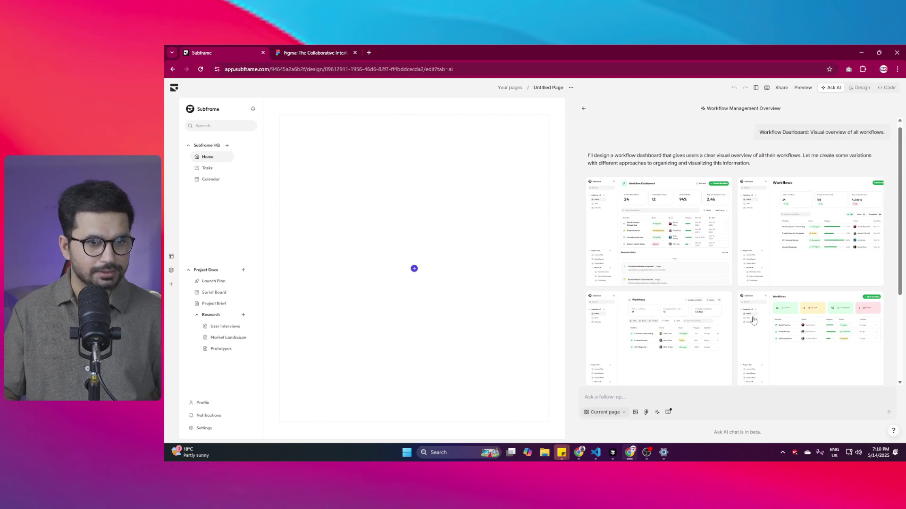
scroll(755, 319, down, 1)
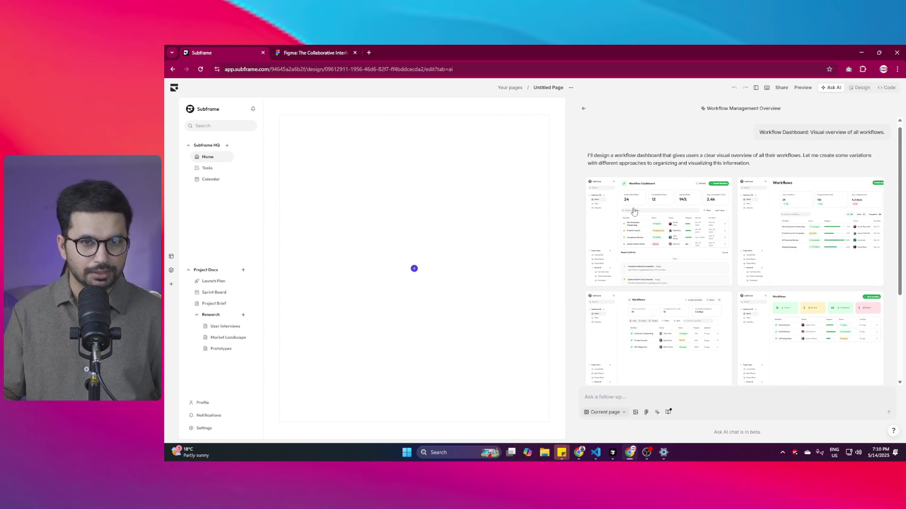
click(658, 332)
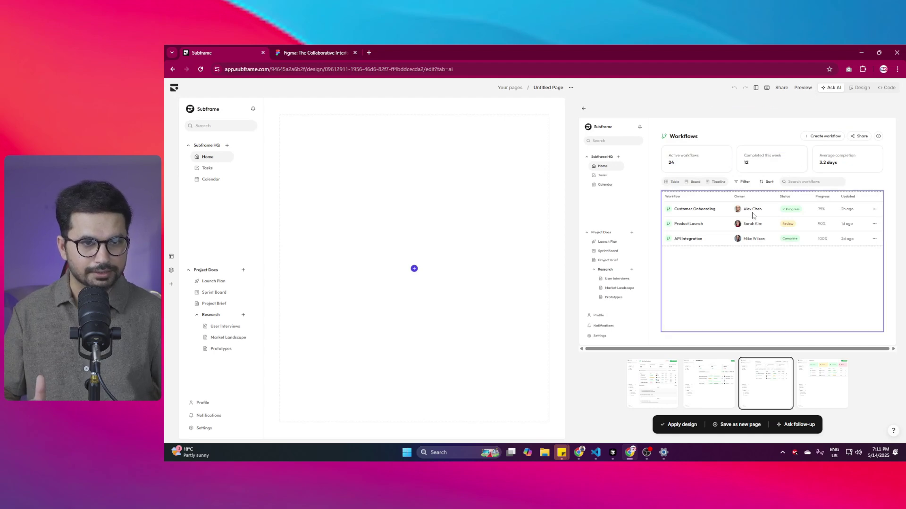
click(657, 384)
scroll(735, 226, down, 3)
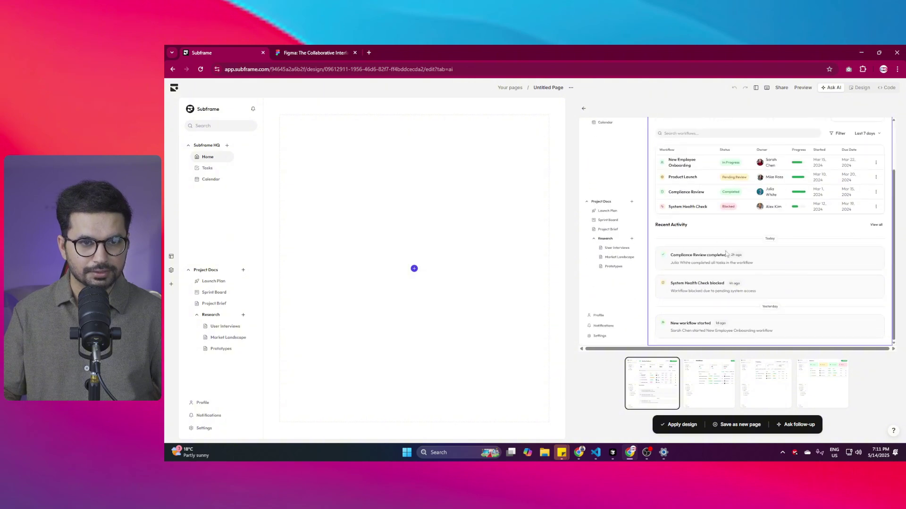
scroll(782, 285, up, 3)
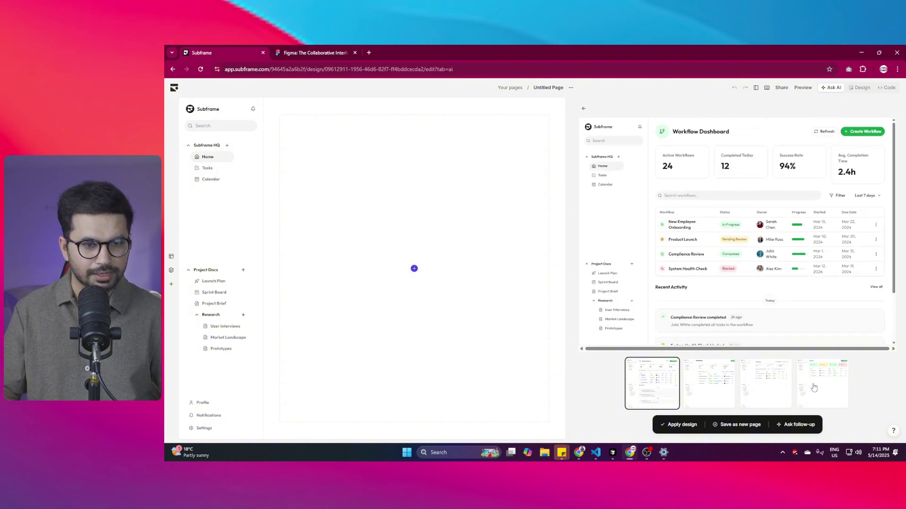
Compare the remaining dashboard variations and save the first one, titled Workflow Dashboard, as a new page
click(829, 391)
click(762, 383)
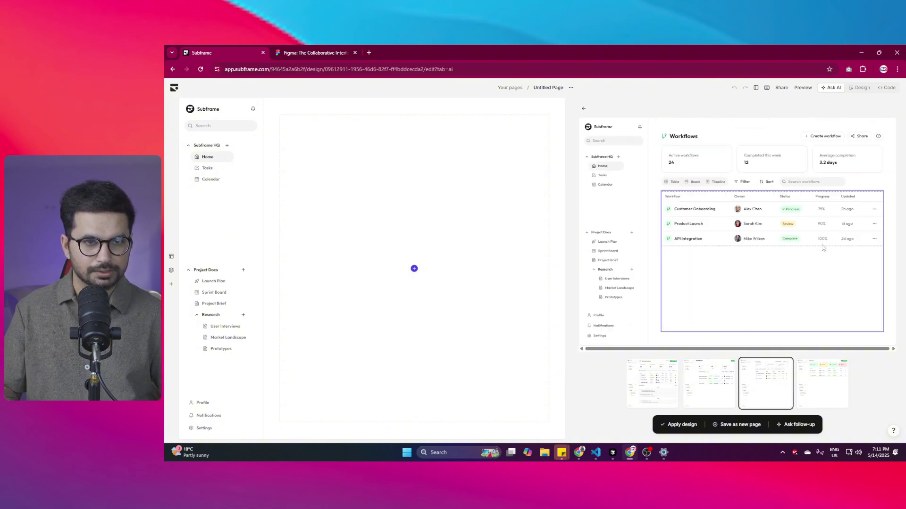
click(724, 381)
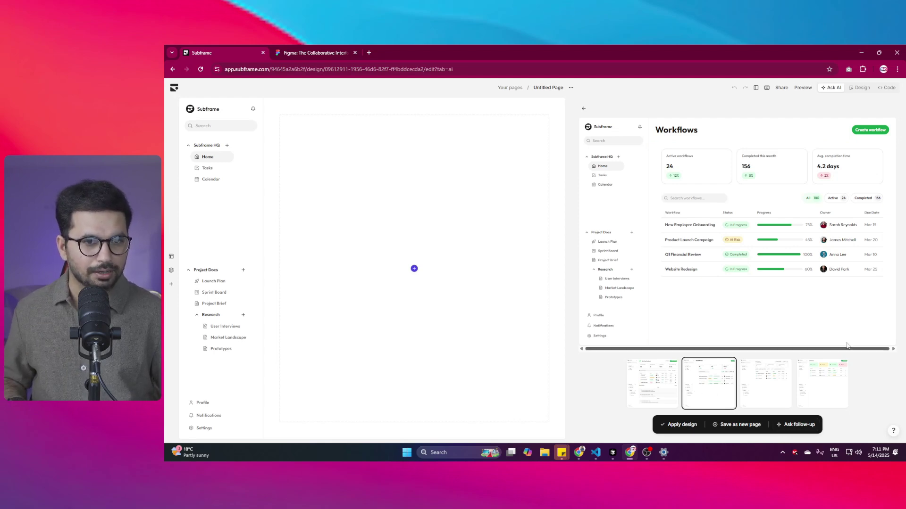
click(639, 388)
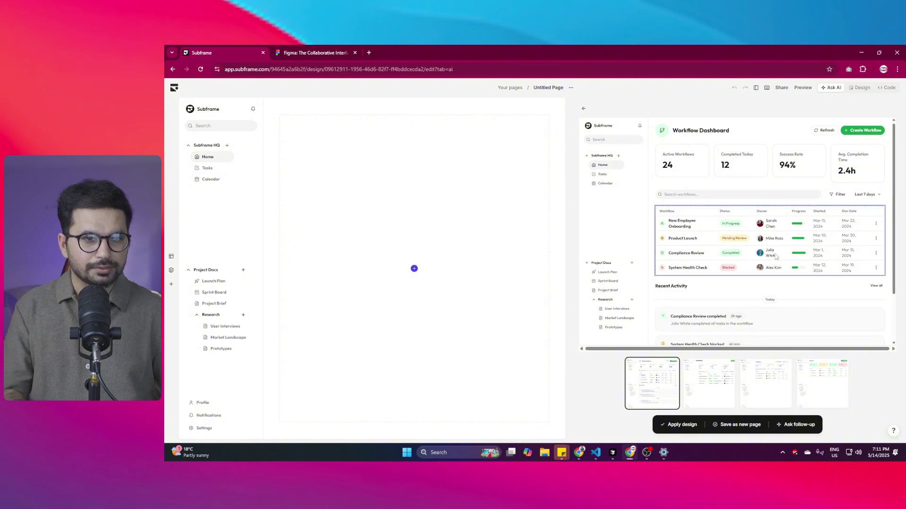
click(729, 428)
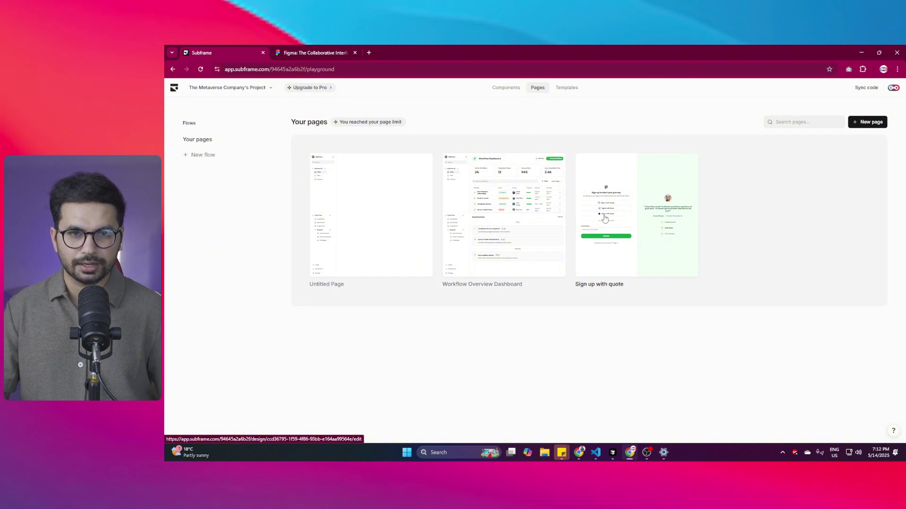
Open the saved Workflow Overview Dashboard page and review its layout alongside its Replit code export
click(521, 222)
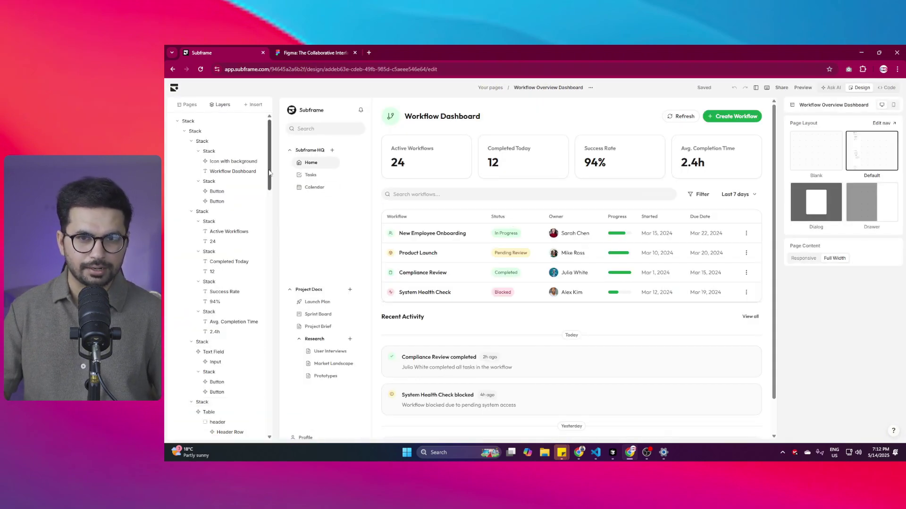
scroll(471, 213, down, 1)
click(415, 128)
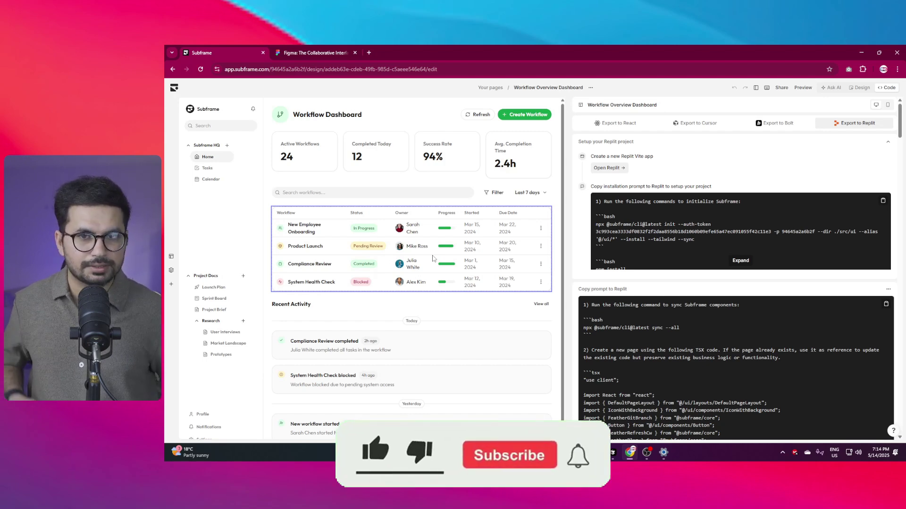
scroll(449, 354, down, 1)
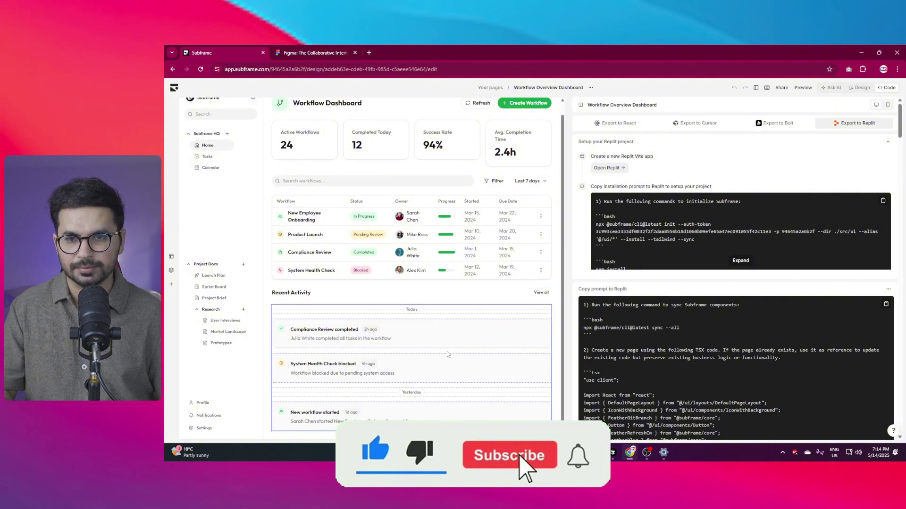